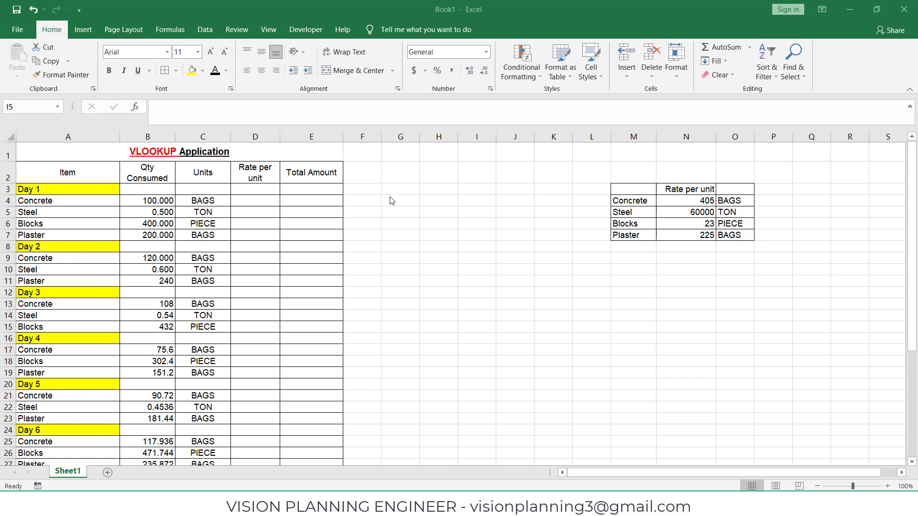
Step: Examine the Day 1 and Day 2 item rows with their consumed quantities and units
left_click(395, 199)
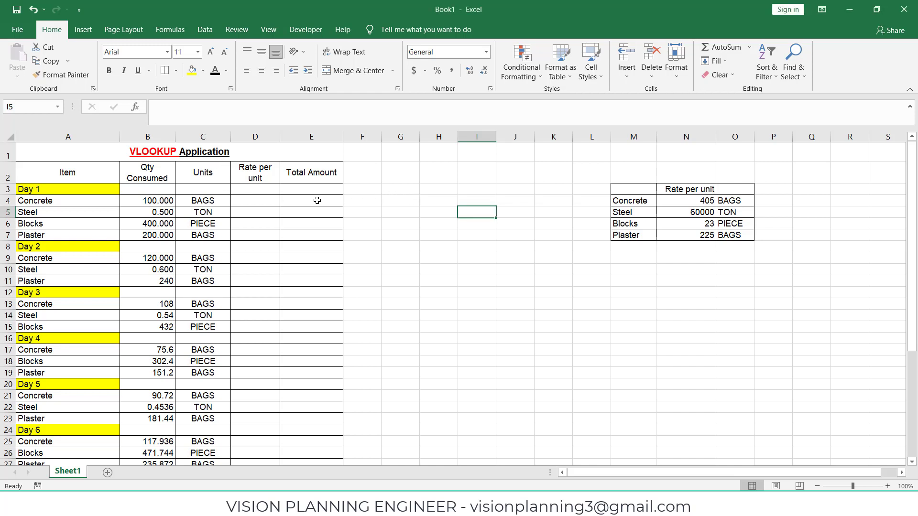
left_click(362, 201)
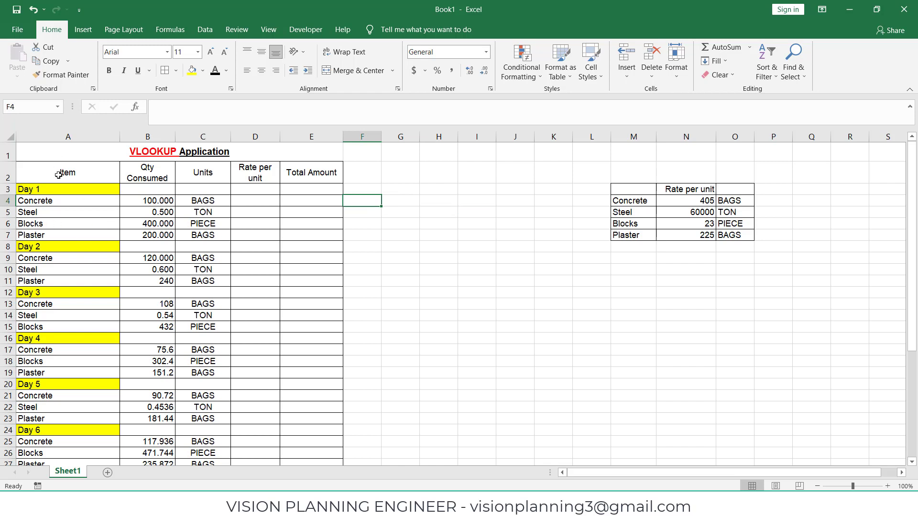
left_click_drag(71, 191, 296, 190)
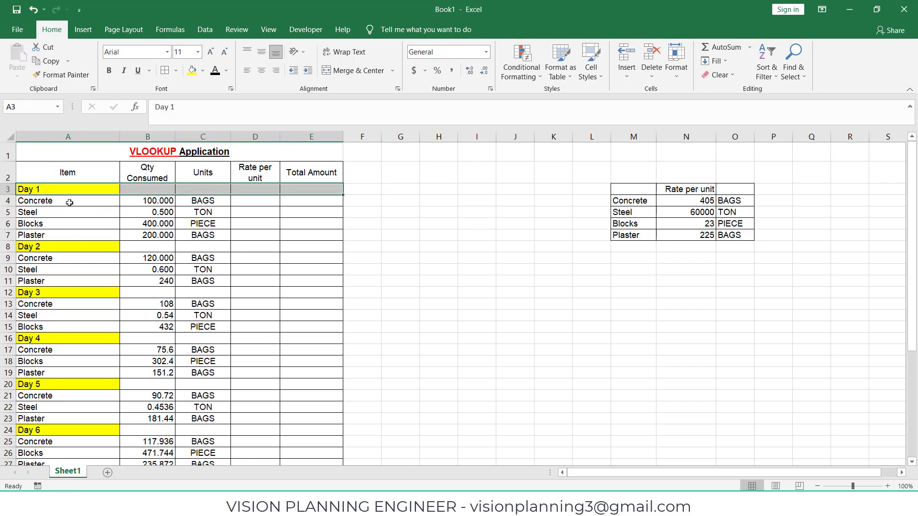
left_click_drag(70, 202, 210, 201)
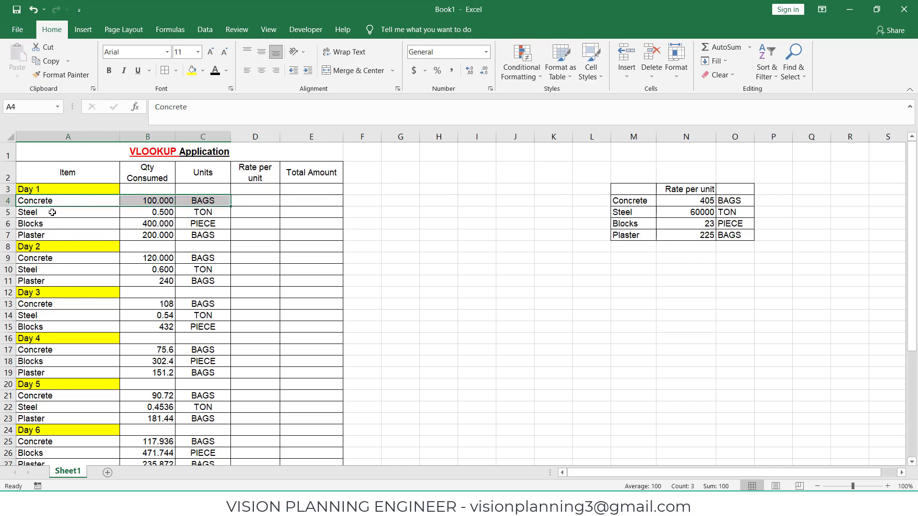
left_click_drag(53, 212, 158, 213)
left_click_drag(59, 224, 141, 224)
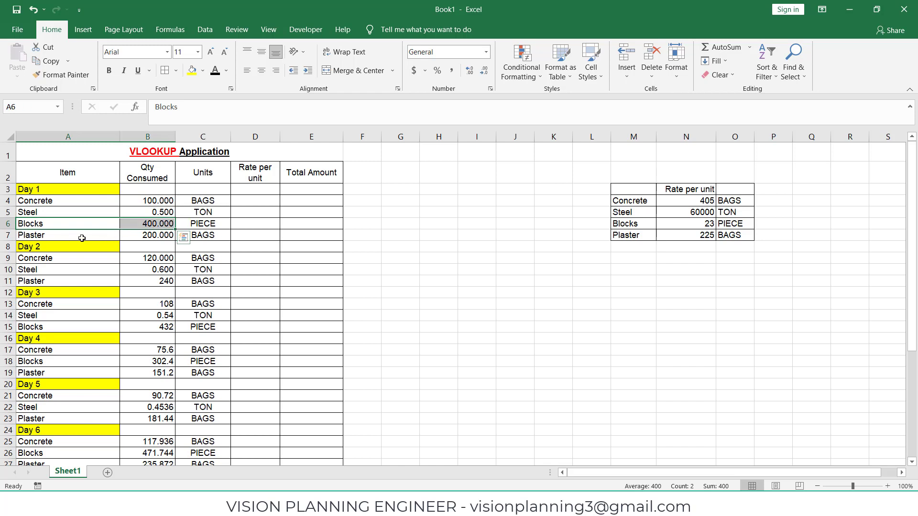
left_click_drag(82, 238, 146, 235)
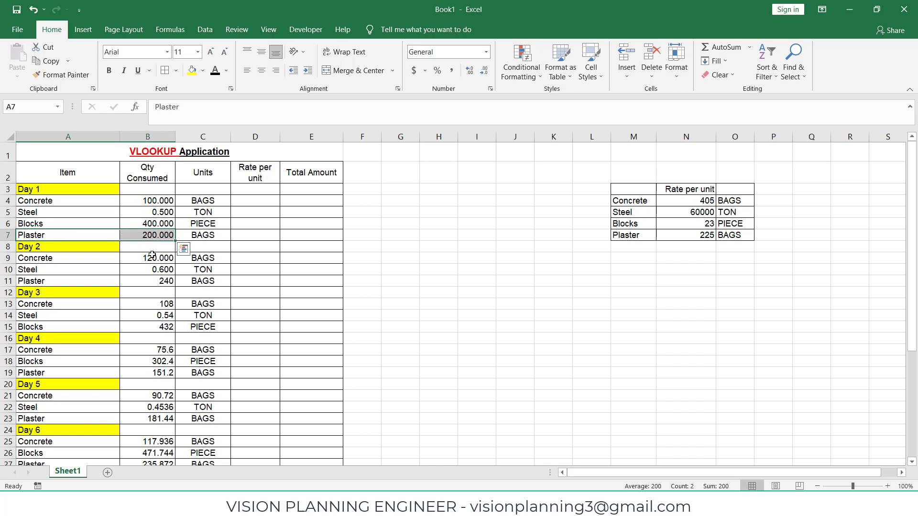
left_click_drag(48, 258, 150, 279)
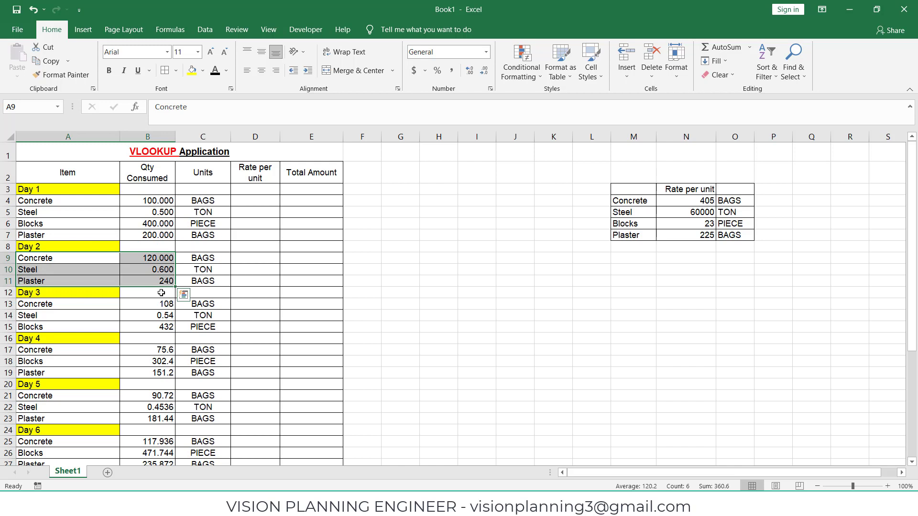
Step: Scroll through the remaining days' item rows down to Day 7
scroll(147, 310, "down", 1)
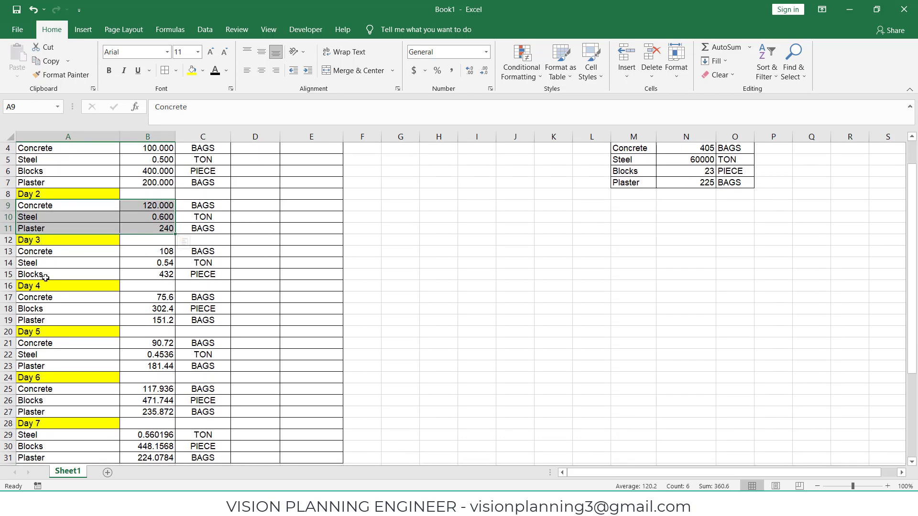
scroll(53, 377, "down", 2)
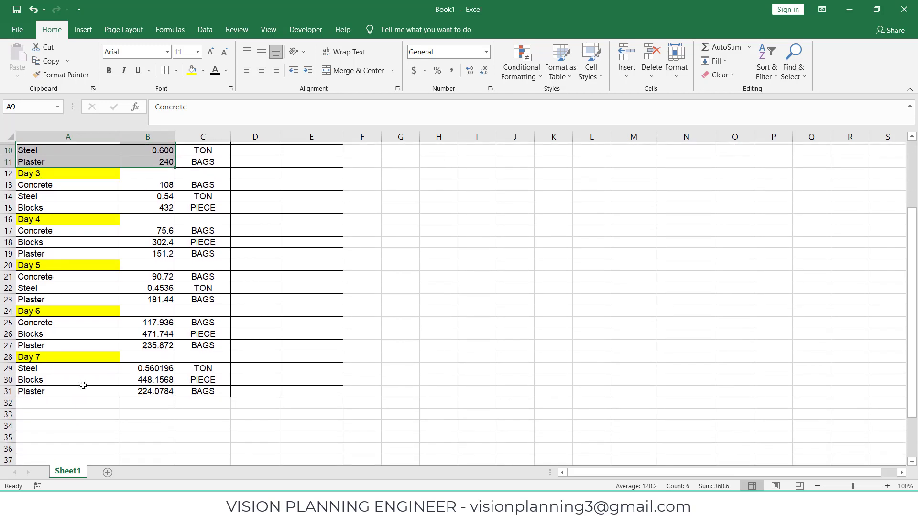
scroll(82, 383, "up", 3)
left_click(167, 211)
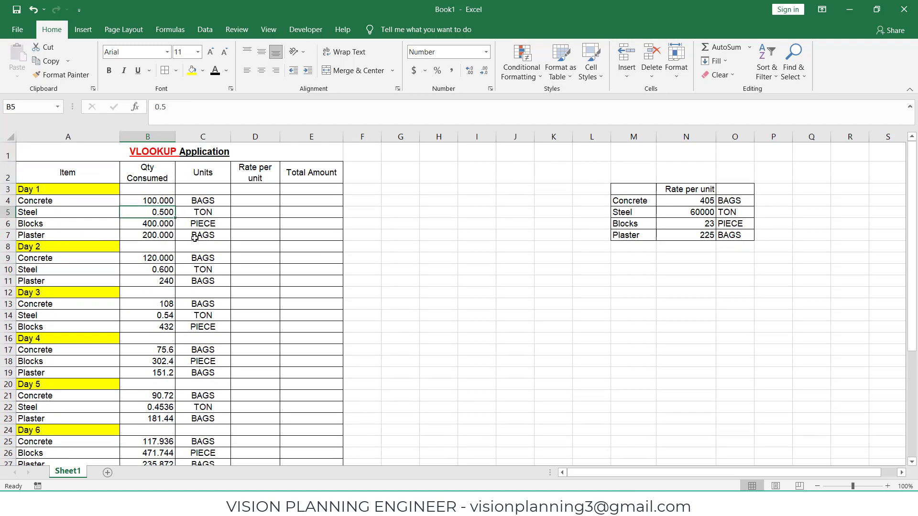
scroll(139, 301, "down", 1)
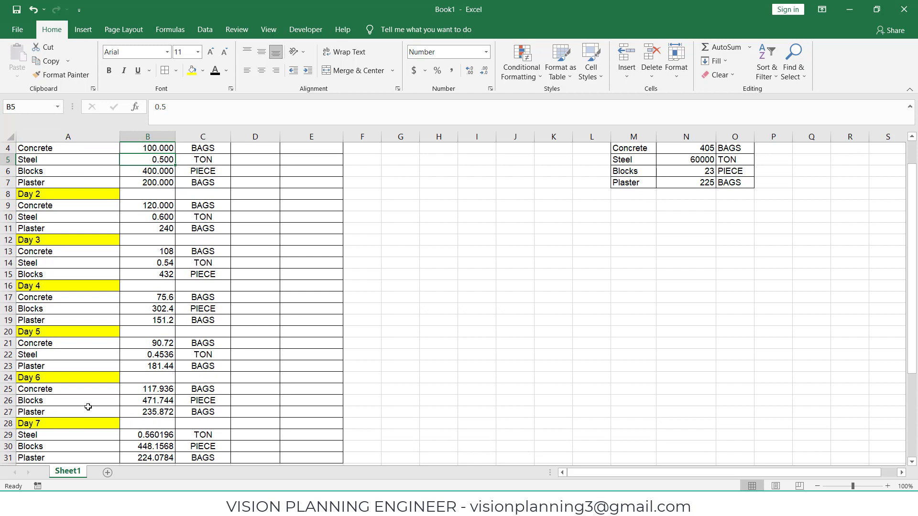
scroll(76, 400, "down", 2)
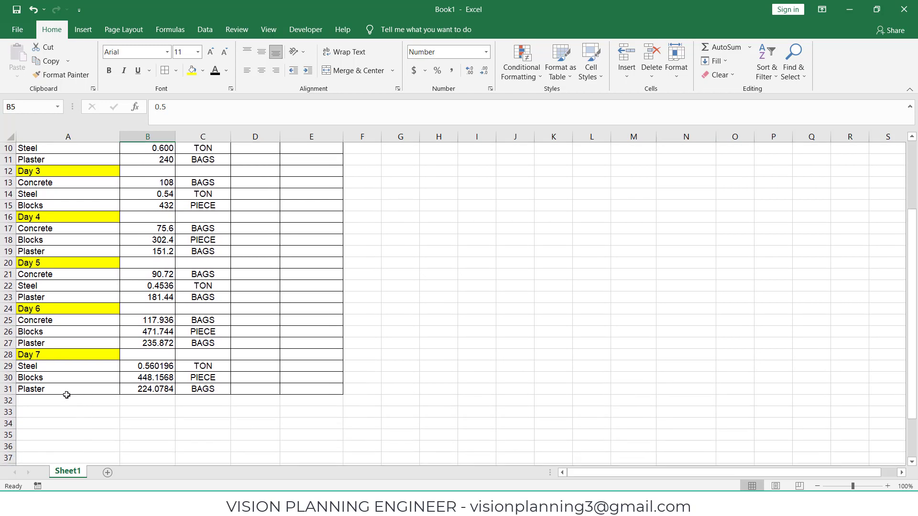
left_click(295, 402)
scroll(132, 347, "up", 3)
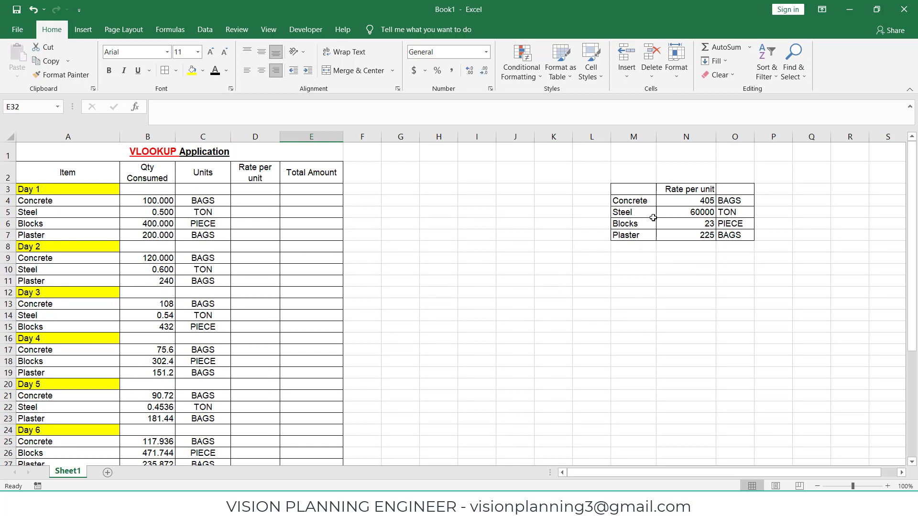
Step: Examine the rate-per-unit reference table and the Qty Consumed column
left_click_drag(636, 190, 729, 233)
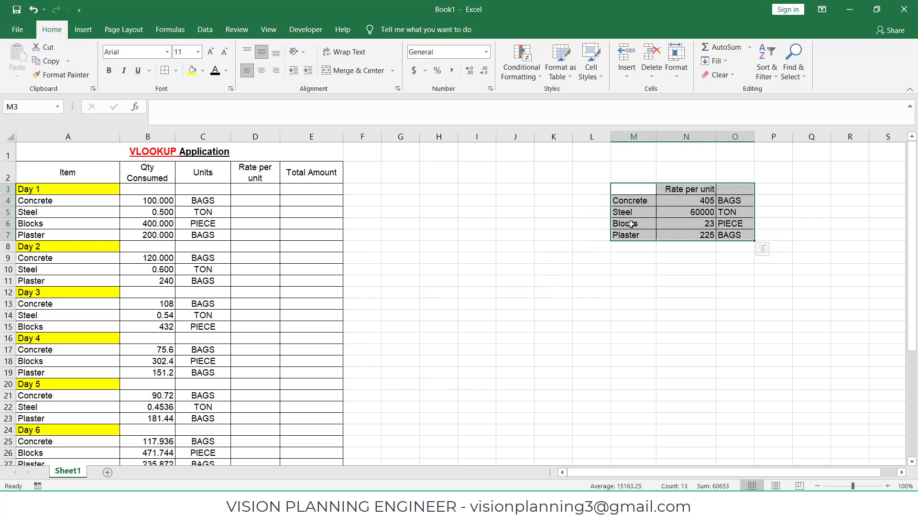
left_click(680, 254)
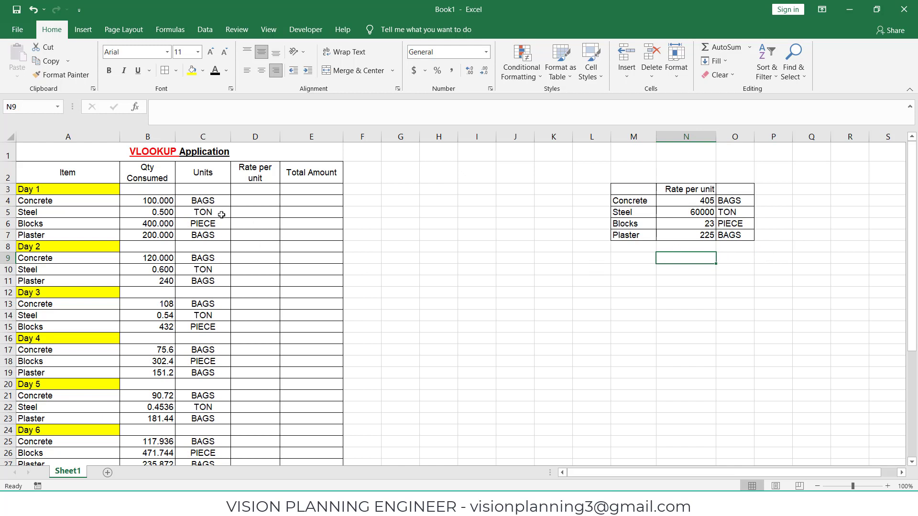
left_click_drag(163, 202, 165, 316)
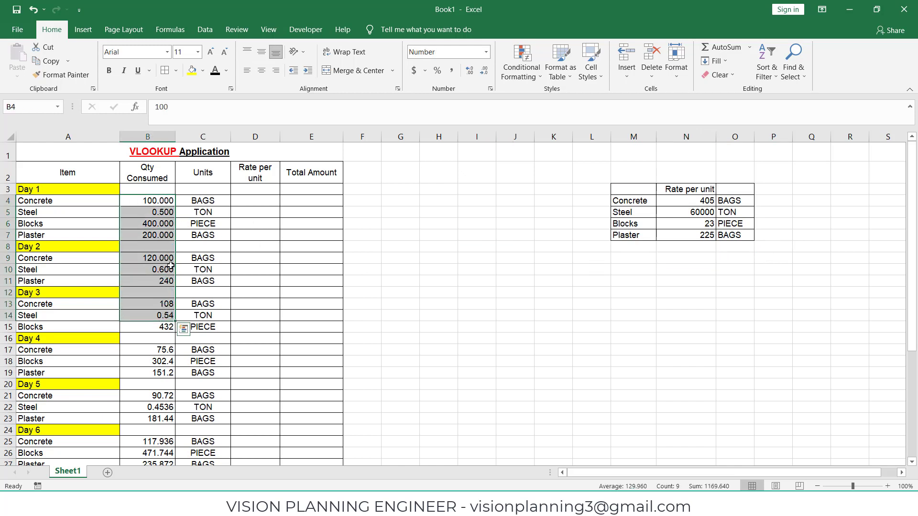
left_click(253, 235)
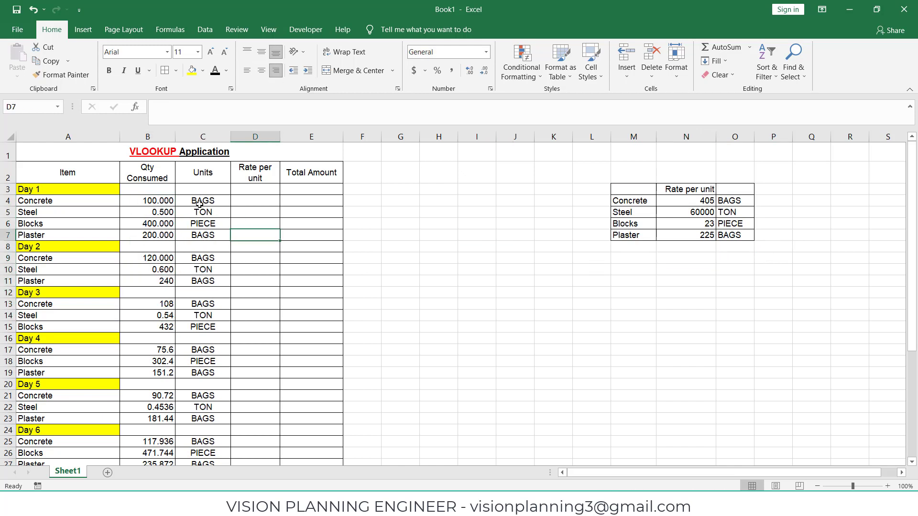
left_click(294, 203)
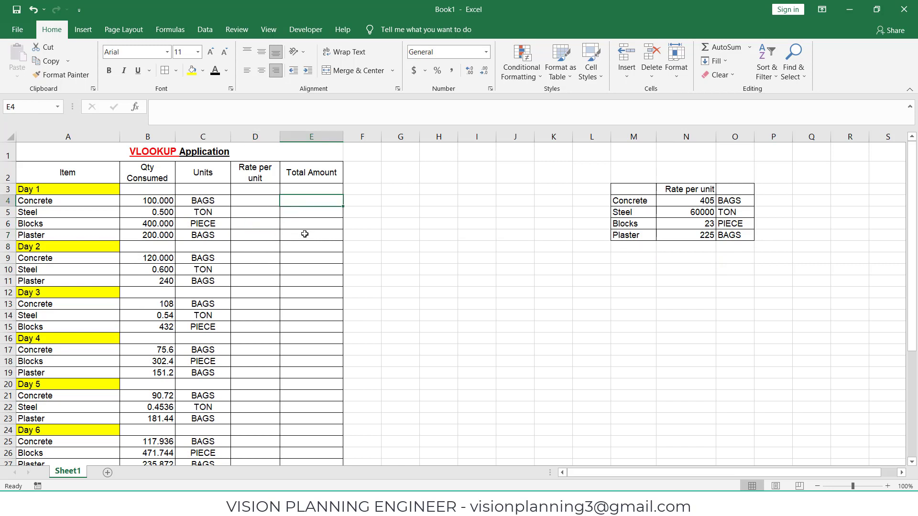
Step: Enter 405 as the rate per unit for Day 1 Concrete
left_click(258, 201)
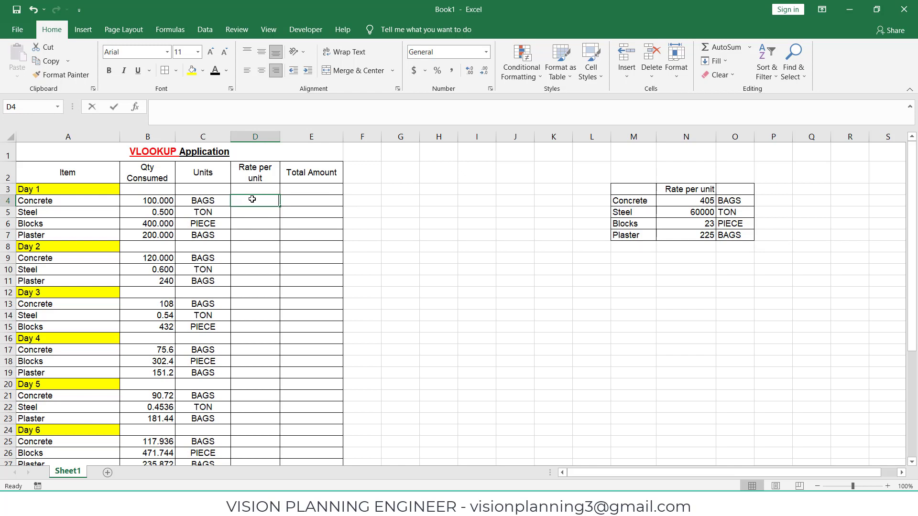
type("405")
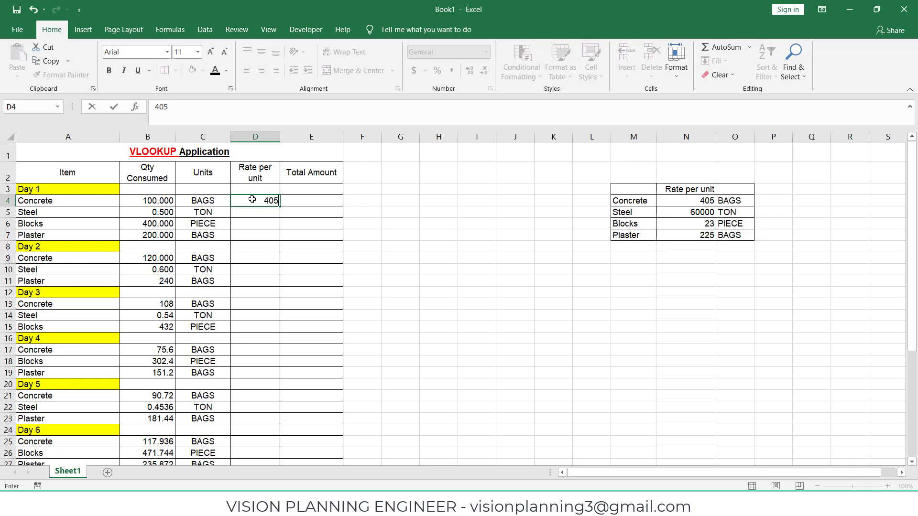
key("Tab")
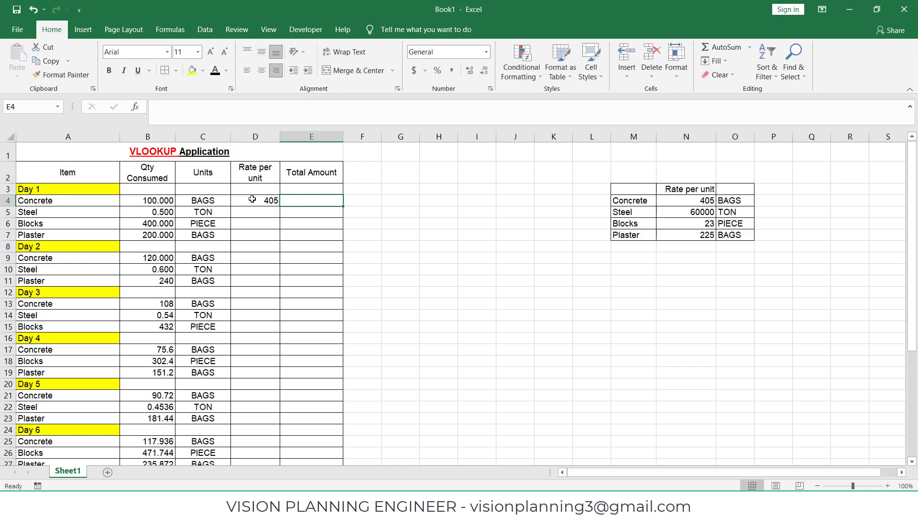
Step: Calculate Day 1 Concrete's total amount as quantity consumed times rate per unit (=B4*D4)
type("=")
key("Left")
key("Left")
key("Left")
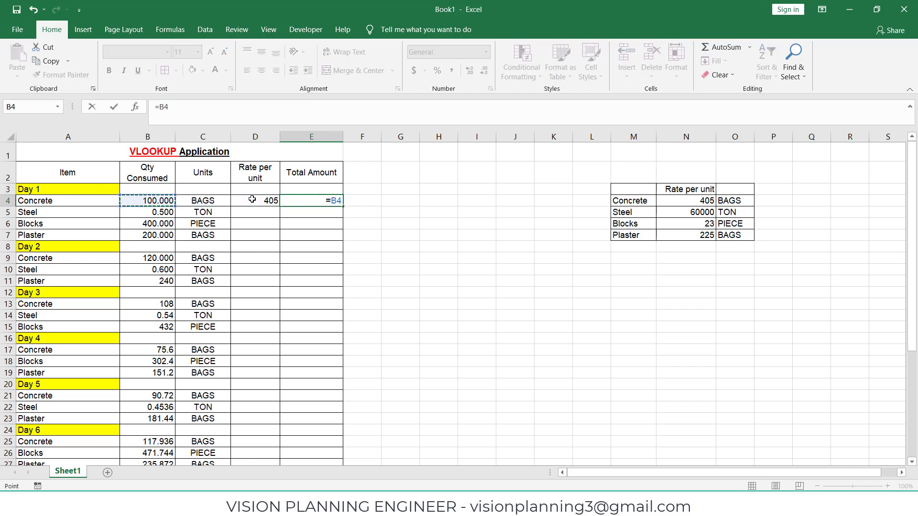
type("*")
key("Left")
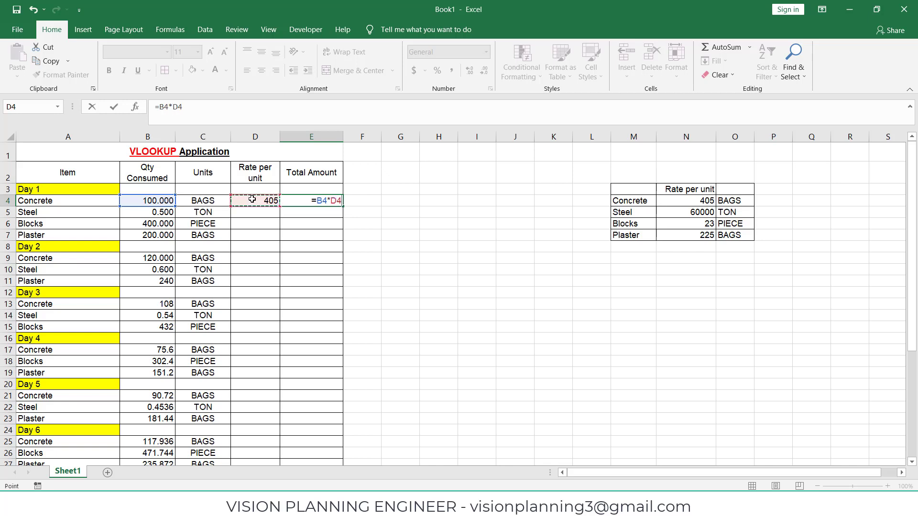
key("Return")
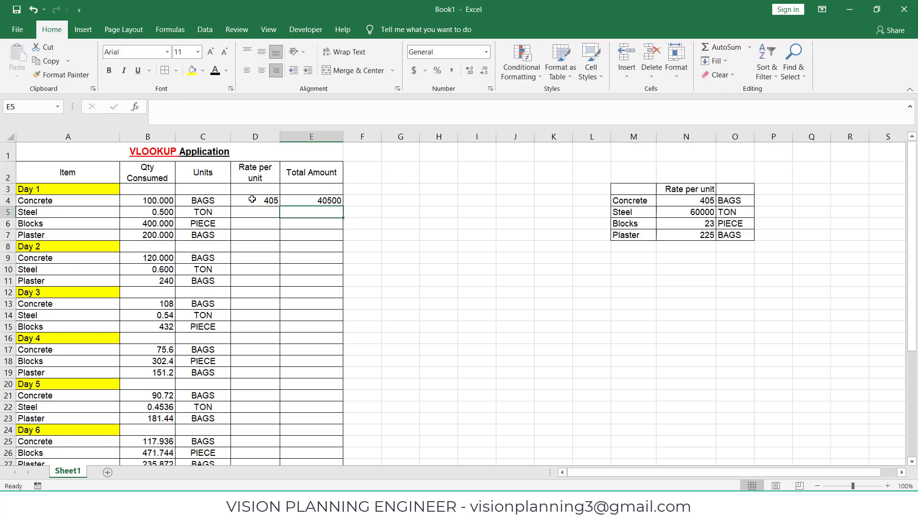
Step: Inspect the total amount formula and the empty rate cells for the other items
left_click(303, 203)
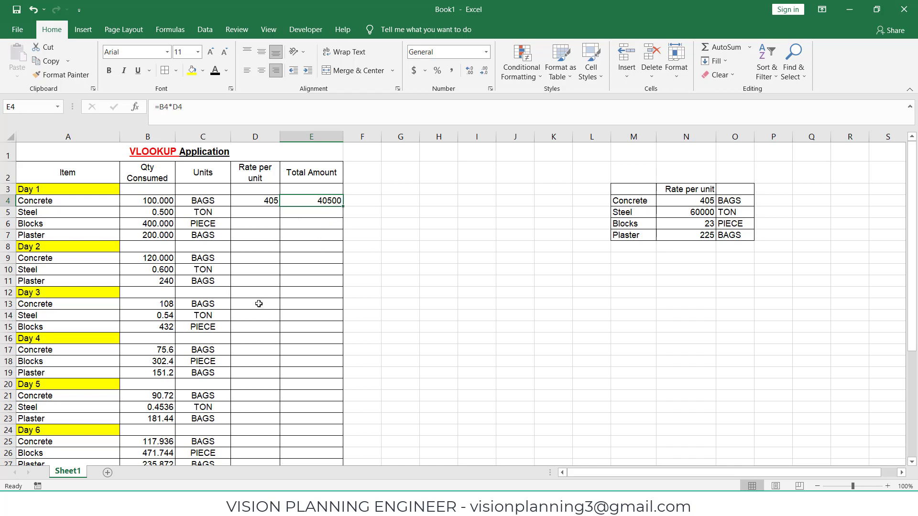
left_click(265, 211)
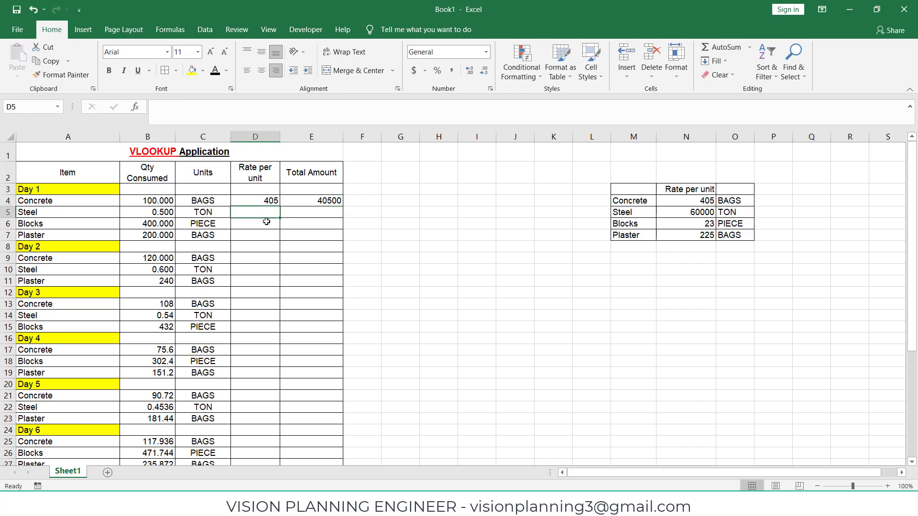
left_click(261, 258)
left_click(261, 279)
left_click(260, 304)
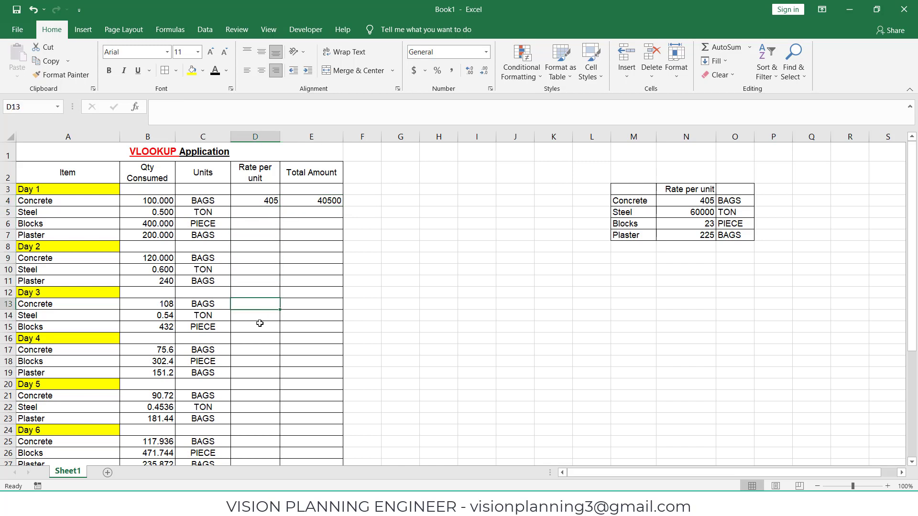
left_click(258, 326)
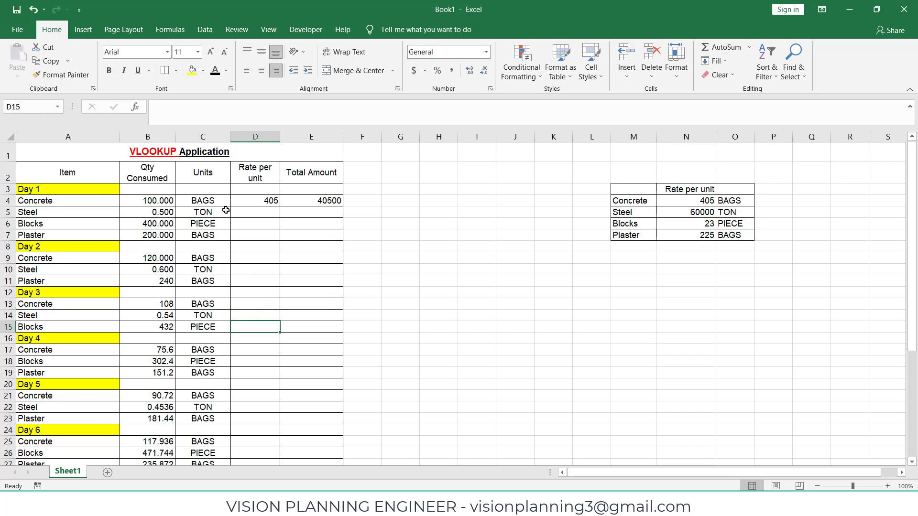
double_click(158, 156)
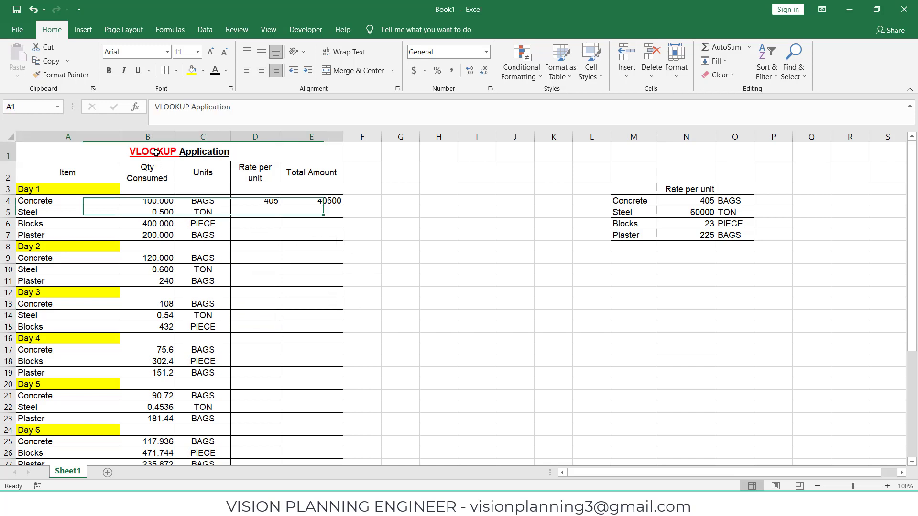
left_click(374, 208)
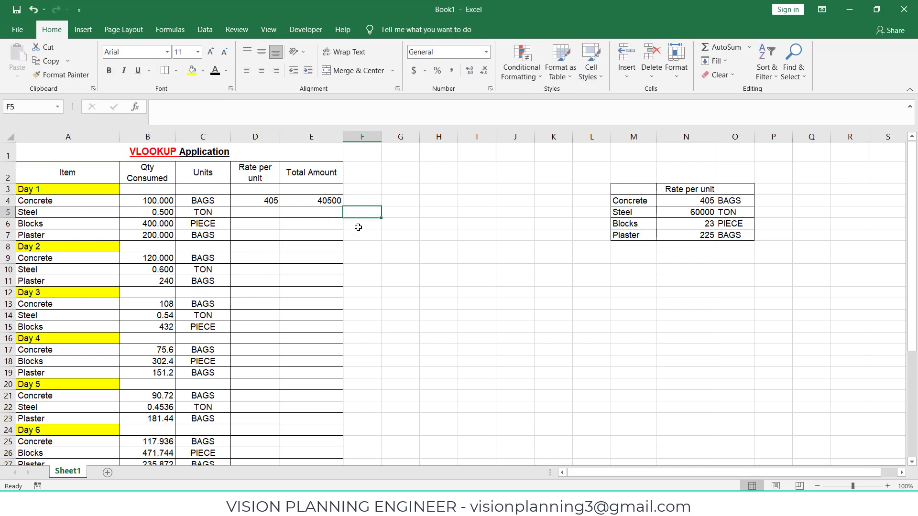
Step: Replace Day 1 Concrete's rate per unit with the formula =VLOOKUP(A4,M:O,2,FALSE) using an exact match
left_click(270, 202)
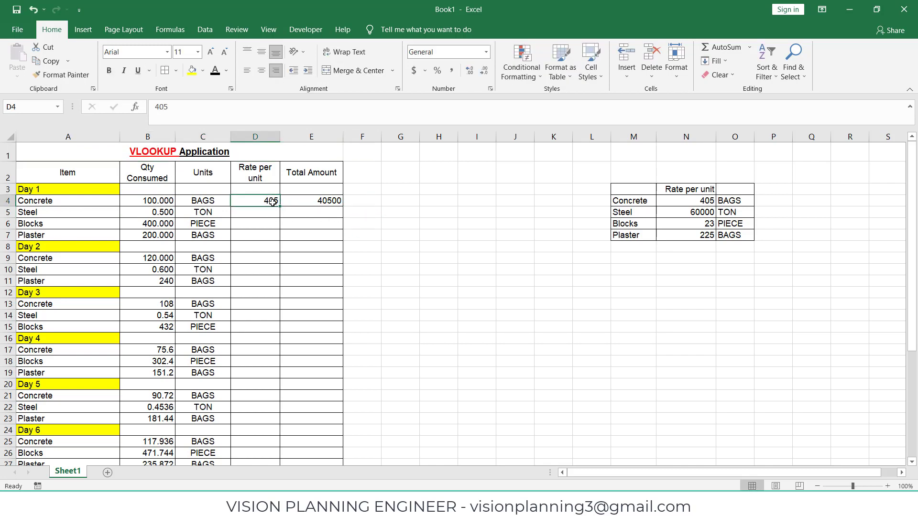
type("=")
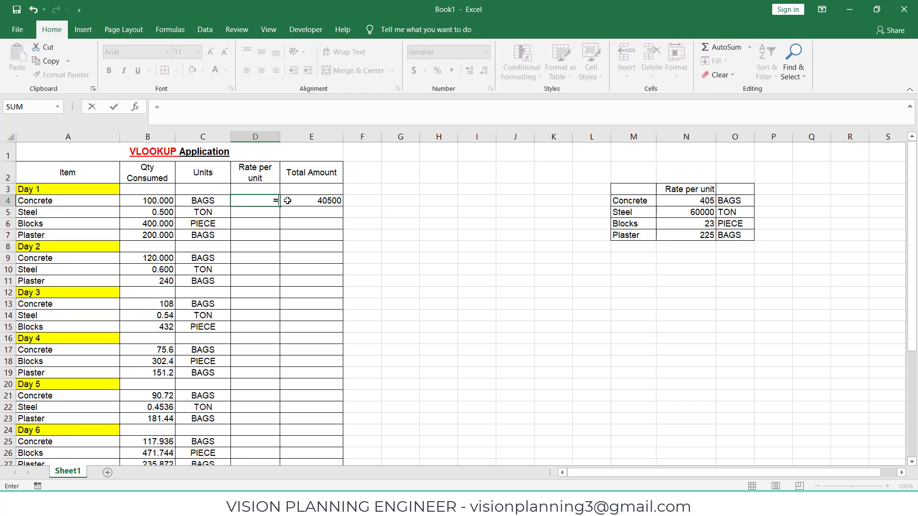
type("vlookup")
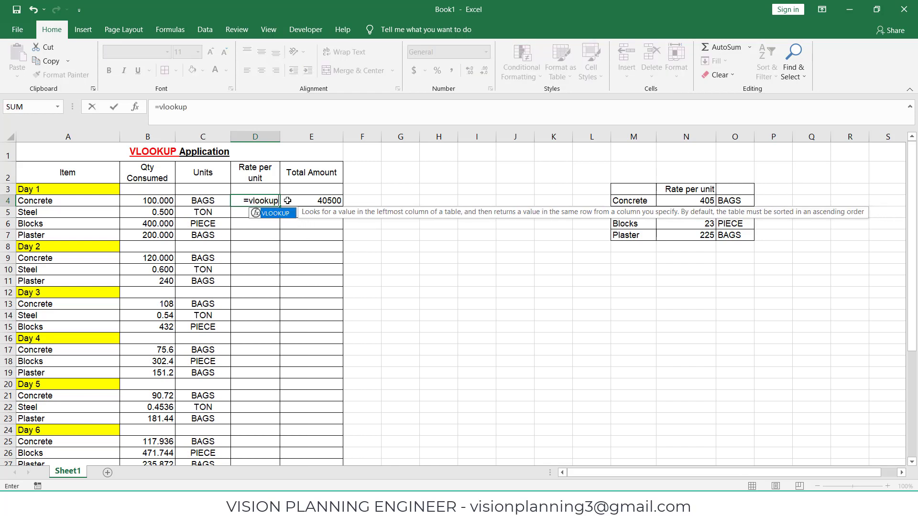
type("(")
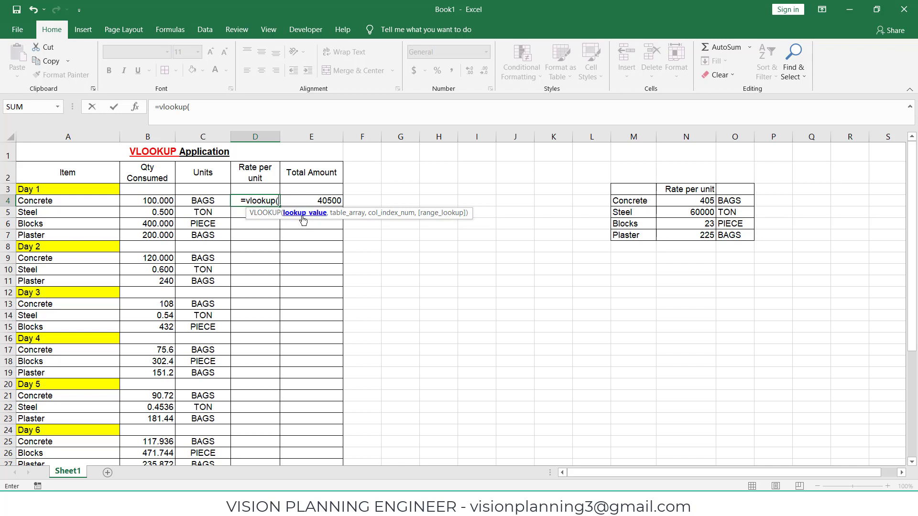
left_click(36, 201)
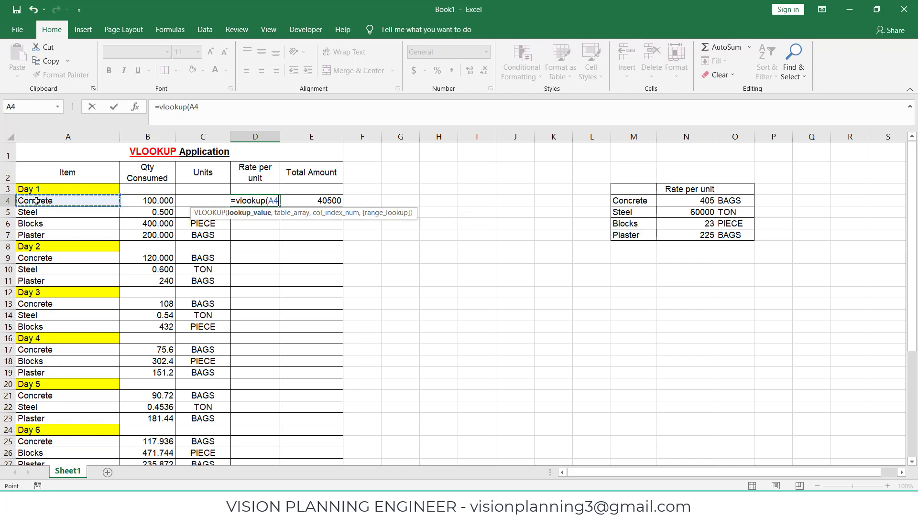
type(",")
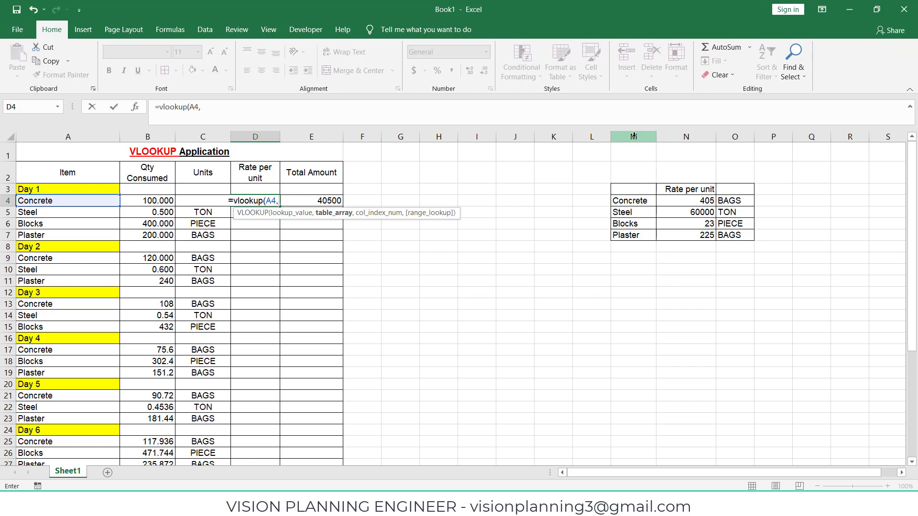
left_click_drag(633, 136, 728, 136)
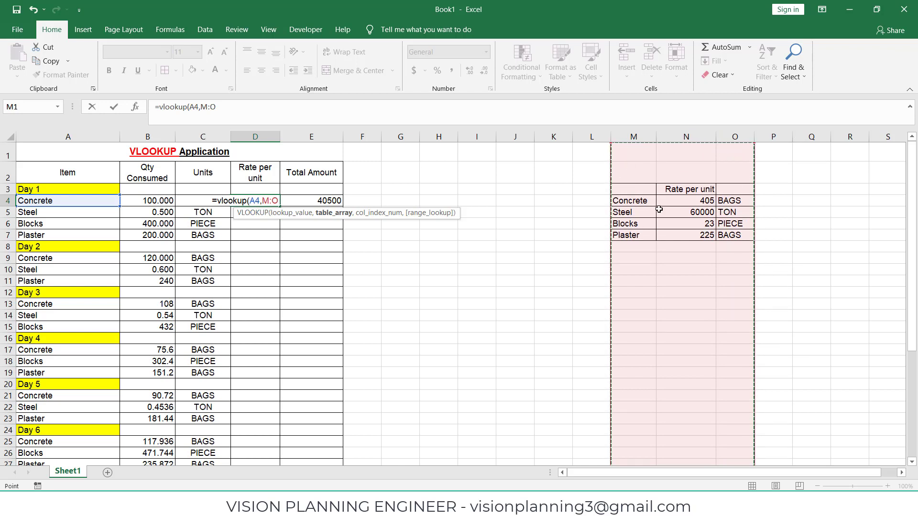
type(",")
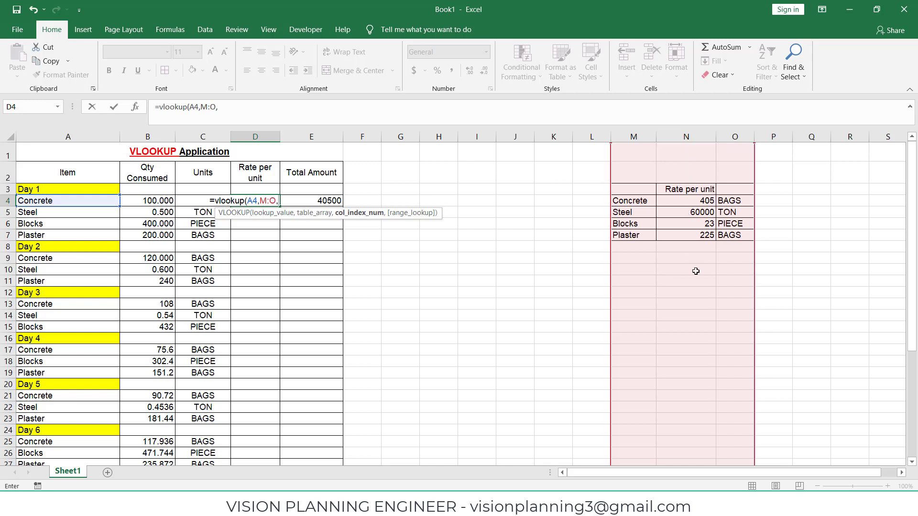
type("2")
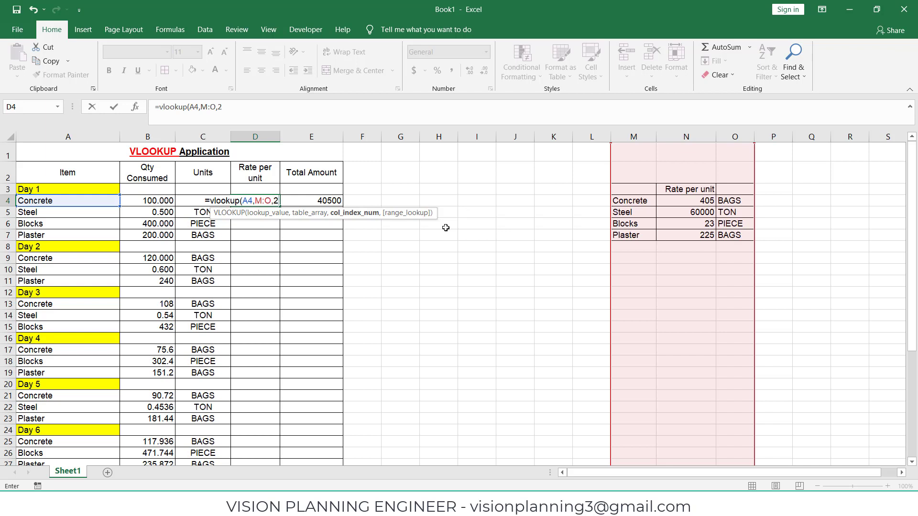
type(",")
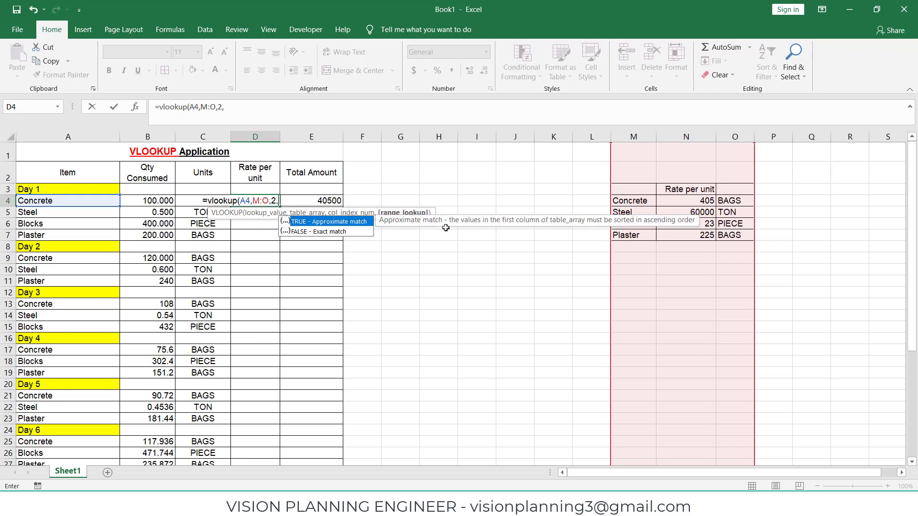
double_click(338, 232)
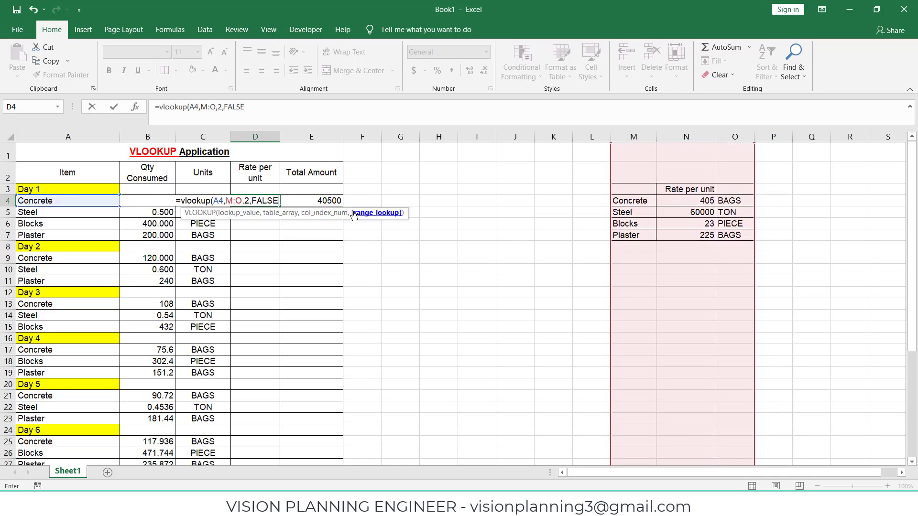
type(")")
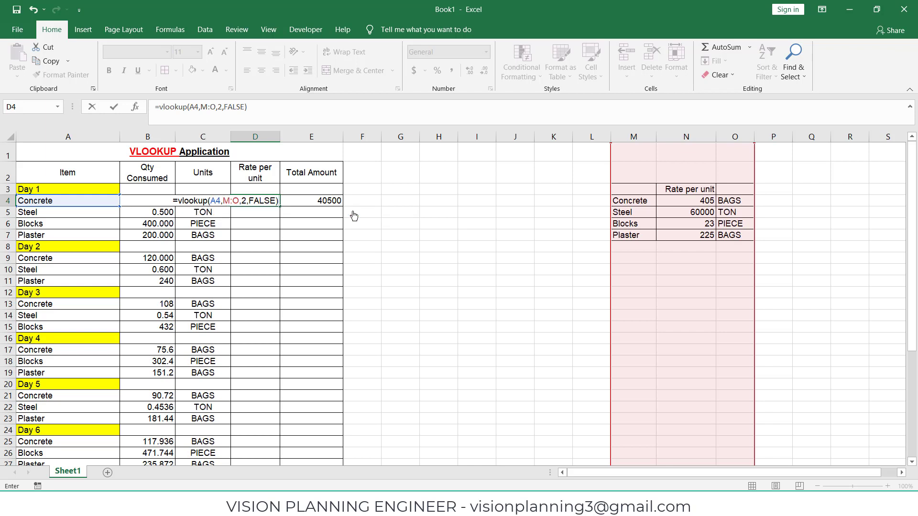
key("Return")
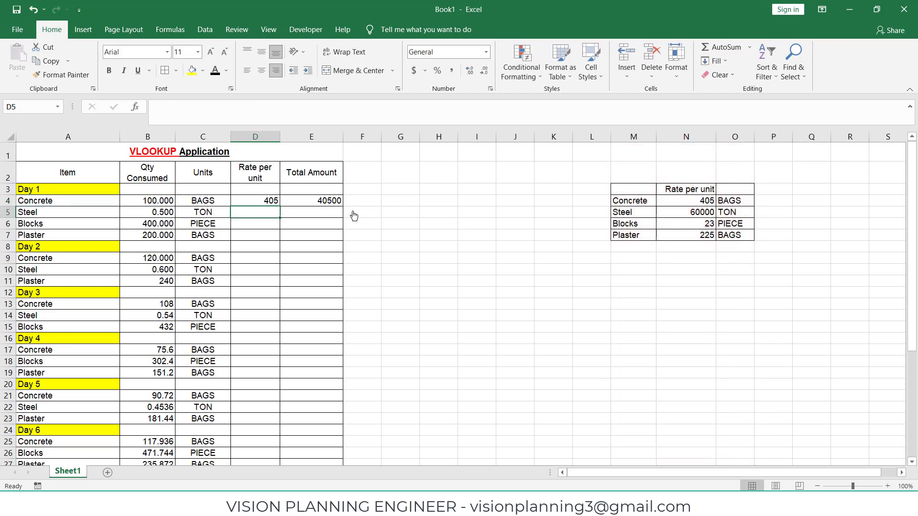
Step: Fill the VLOOKUP formula down the Rate per unit column through row 31 and check the copied formula
left_click(274, 201)
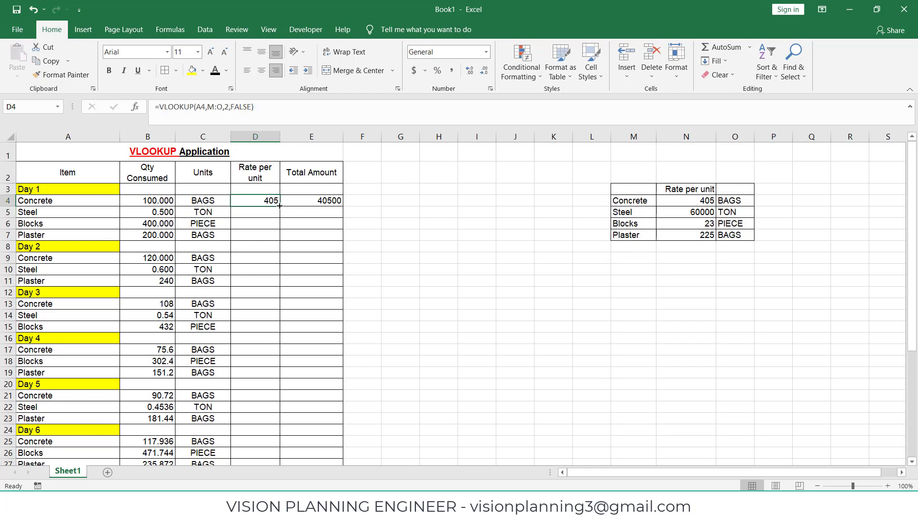
left_click_drag(279, 206, 269, 404)
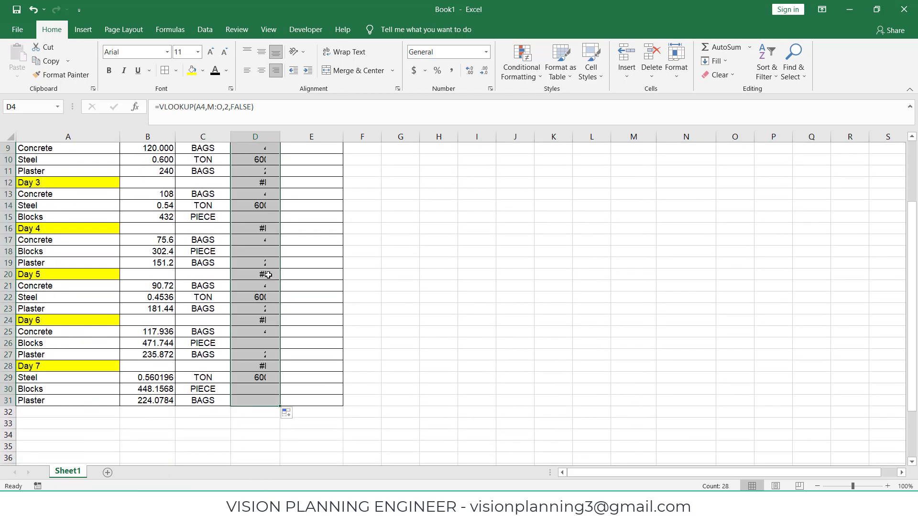
scroll(289, 236, "up", 3)
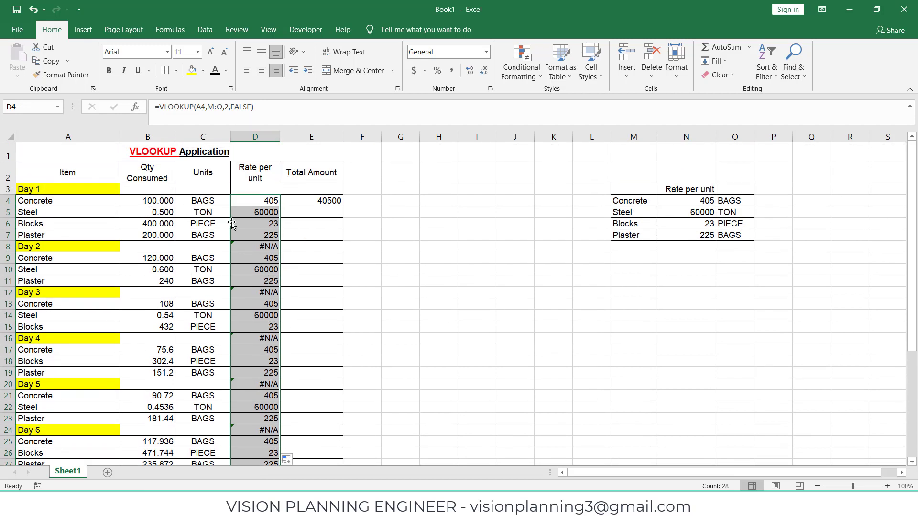
left_click(265, 213)
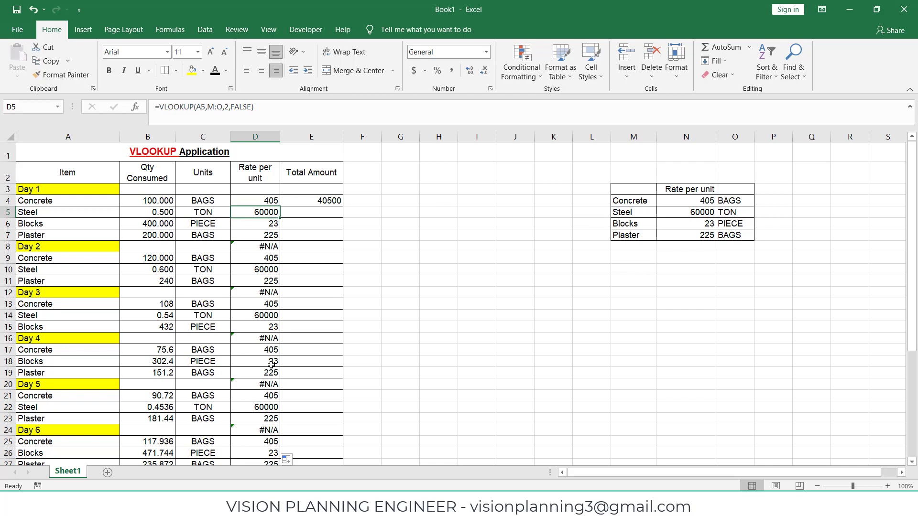
Step: Change Concrete's rate in the rate-per-unit reference table to 500
left_click(690, 248)
left_click(689, 201)
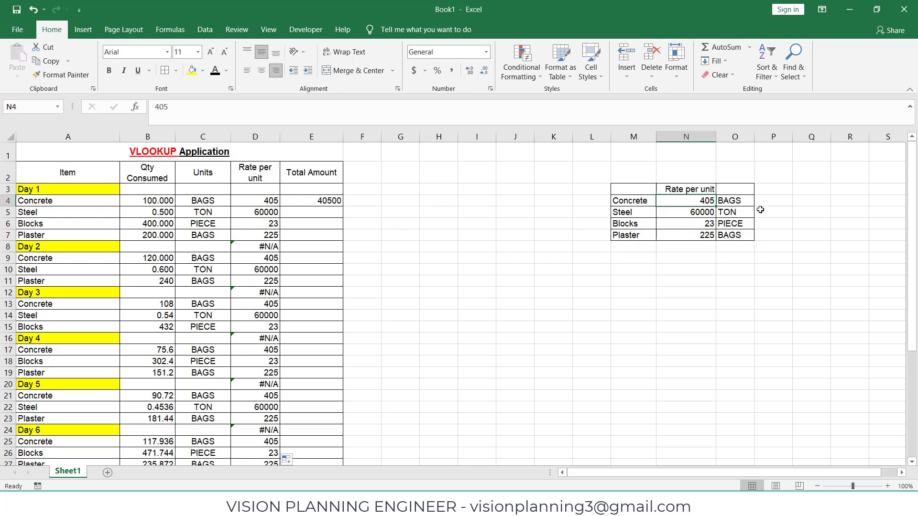
type("500")
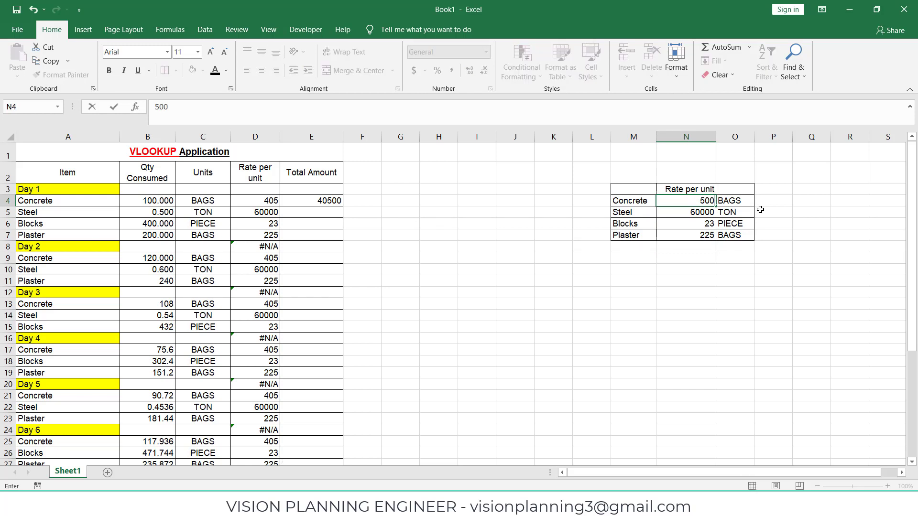
key("Return")
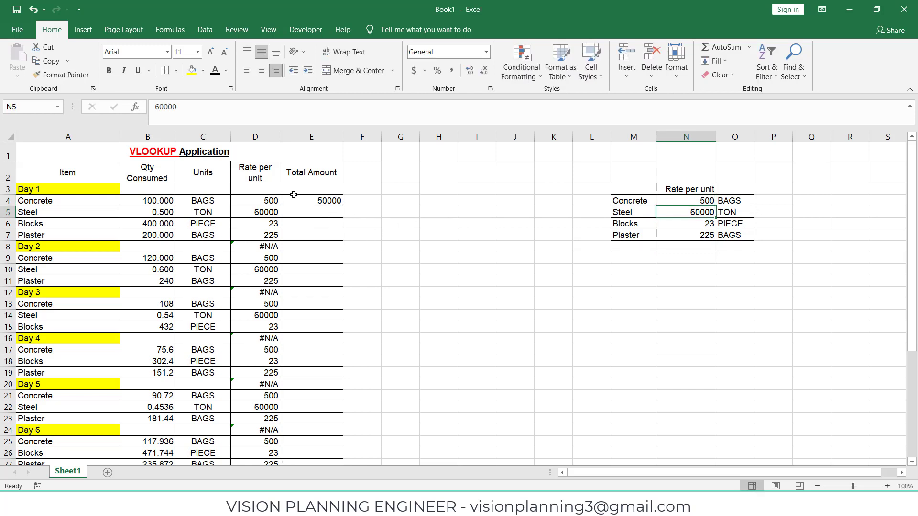
scroll(258, 436, "down", 1)
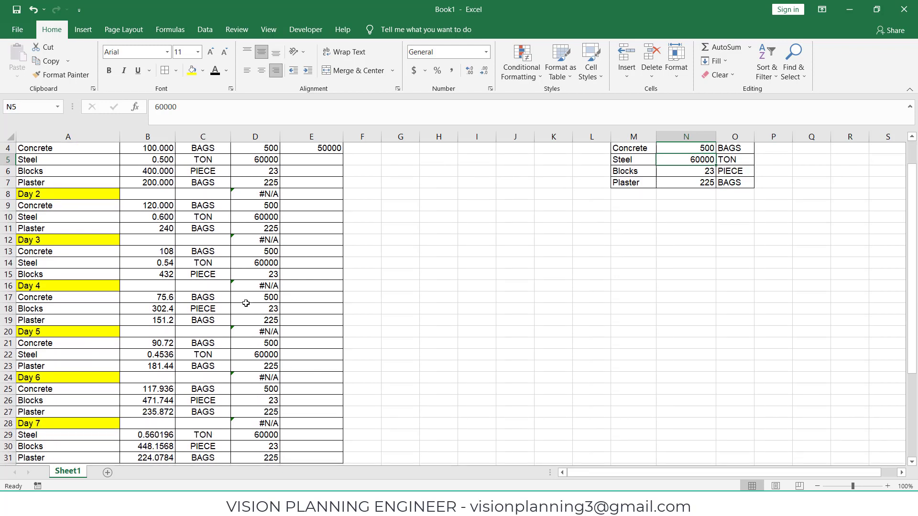
scroll(246, 303, "up", 1)
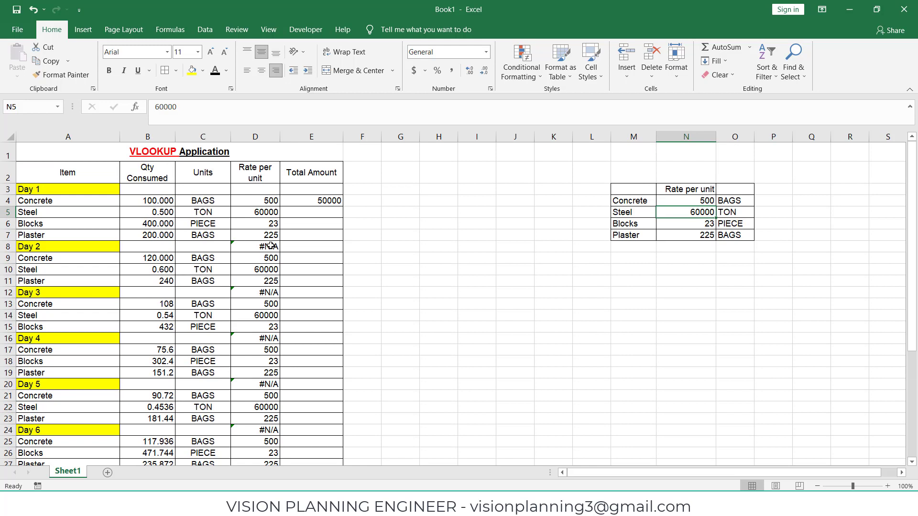
Step: Select the table from the header row A2:E2 down through the data and turn on Filter
left_click_drag(71, 173, 304, 173)
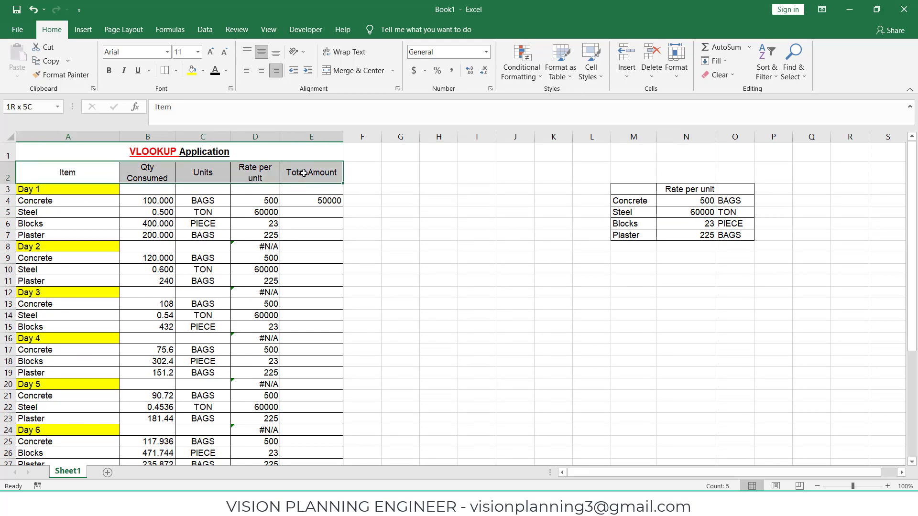
key("ctrl+shift+Down")
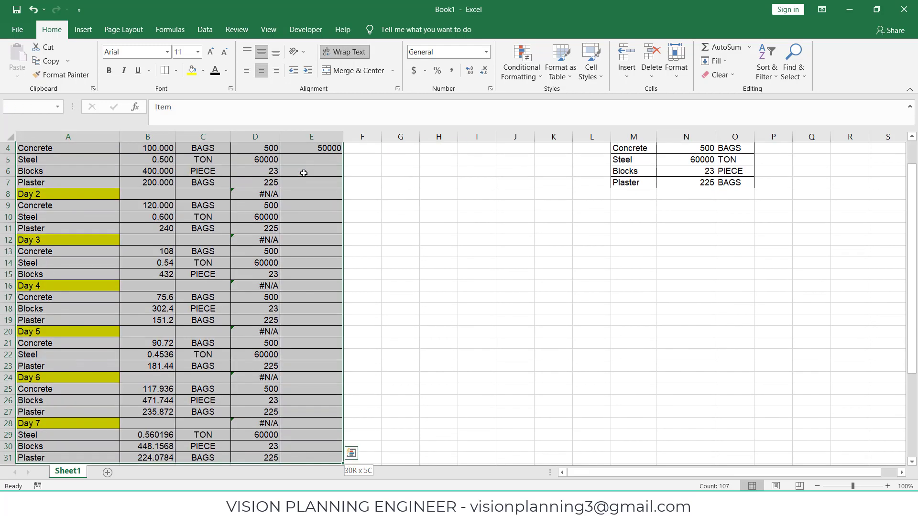
scroll(118, 322, "down", 2)
scroll(118, 321, "up", 3)
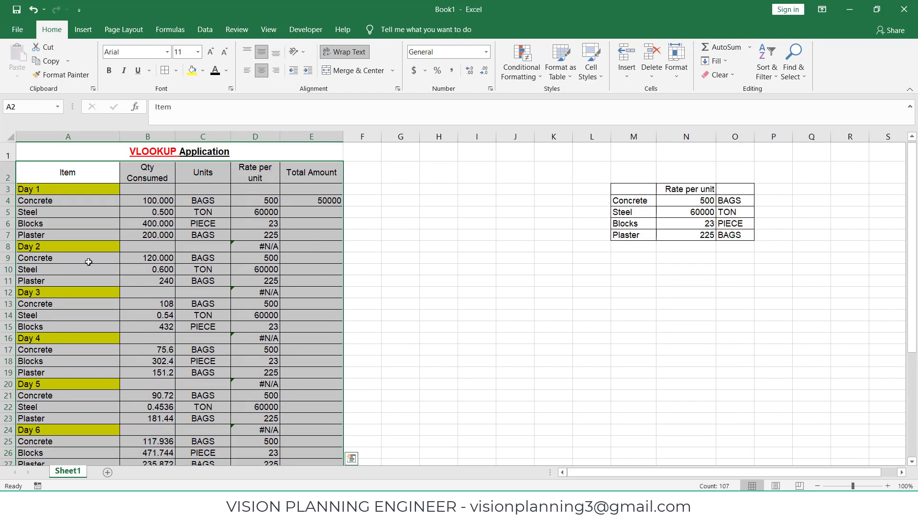
scroll(287, 403, "down", 5)
scroll(286, 287, "up", 5)
left_click(204, 29)
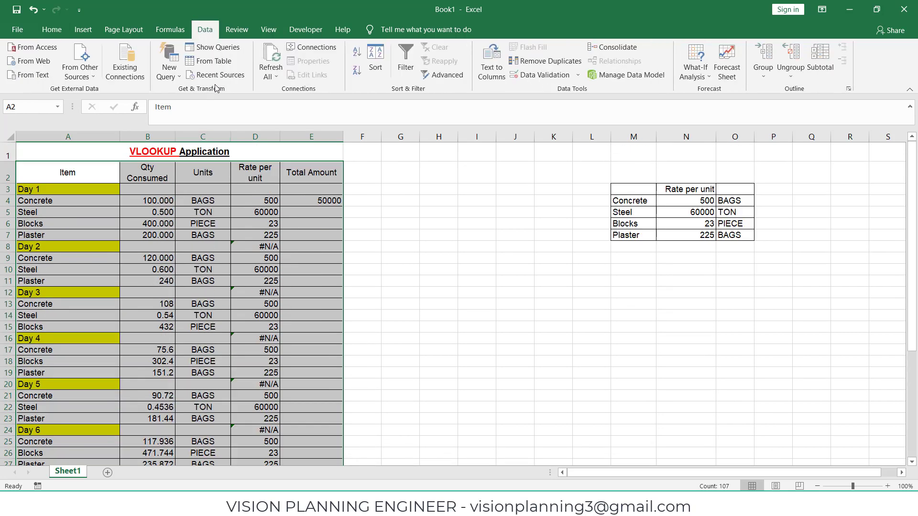
left_click(406, 61)
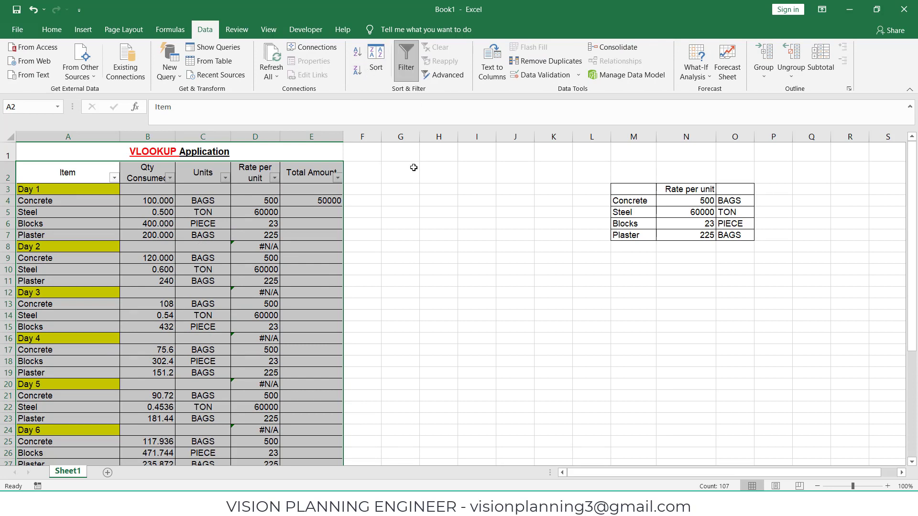
Step: Filter the Item column by the yellow cell color to show only the day heading rows
left_click(400, 216)
left_click(164, 213)
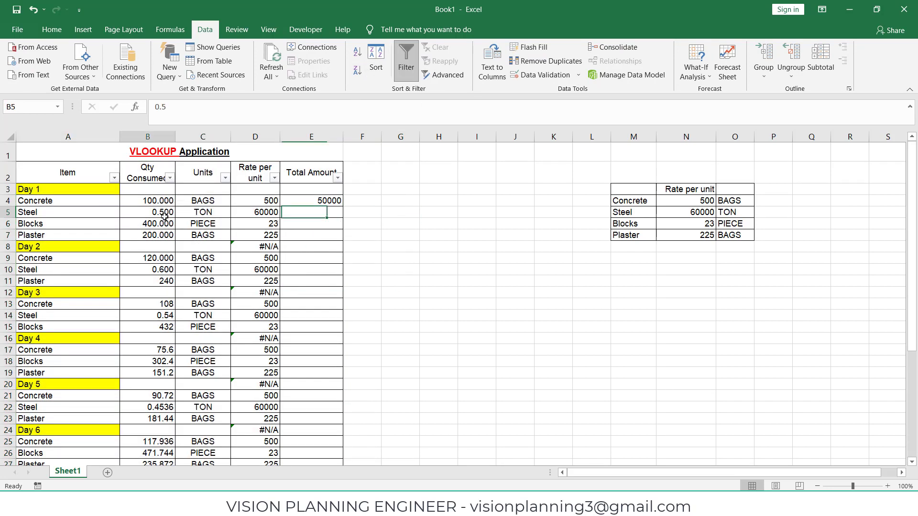
left_click(114, 177)
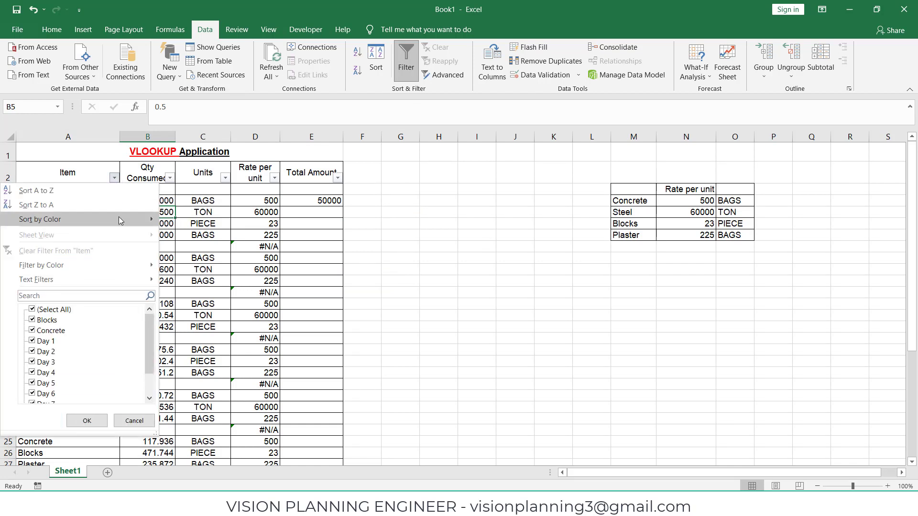
mouse_move(93, 268)
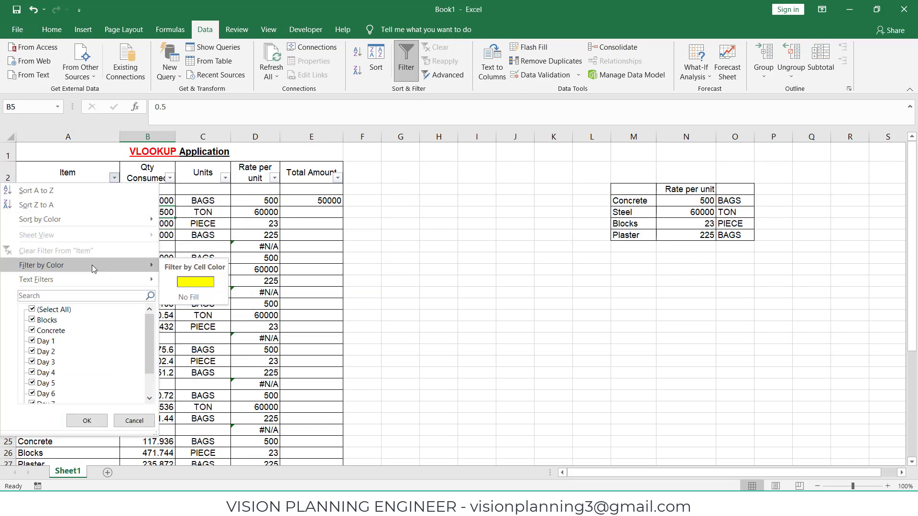
left_click(196, 282)
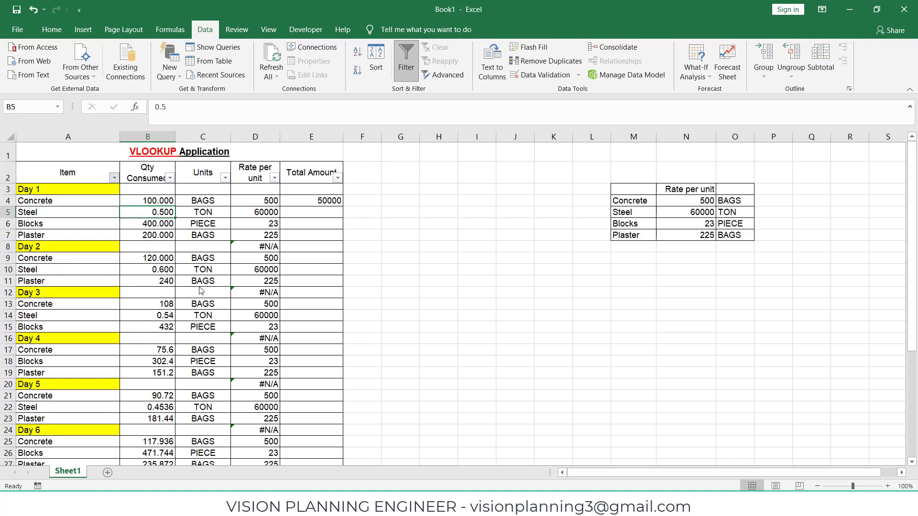
Step: Delete the #N/A rate formulas in the filtered day rows, then clear the filter
left_click(113, 217)
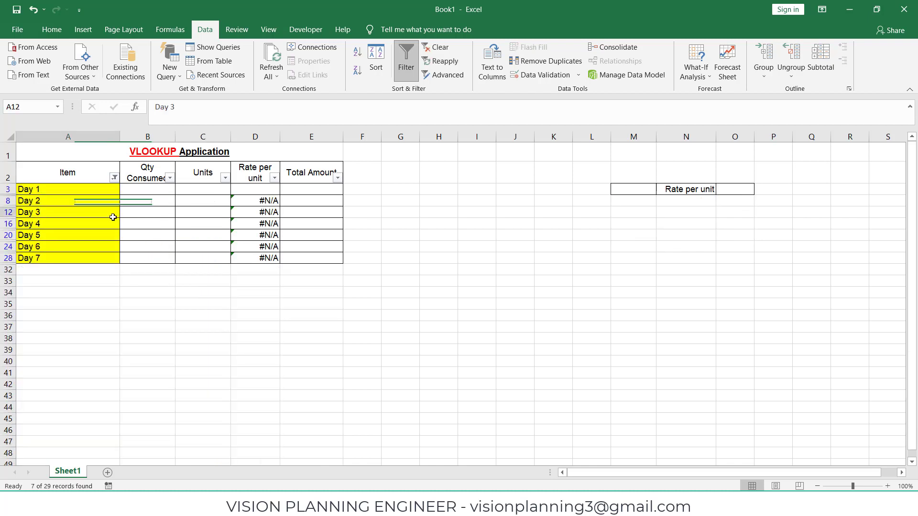
left_click_drag(270, 204, 271, 255)
key("Delete")
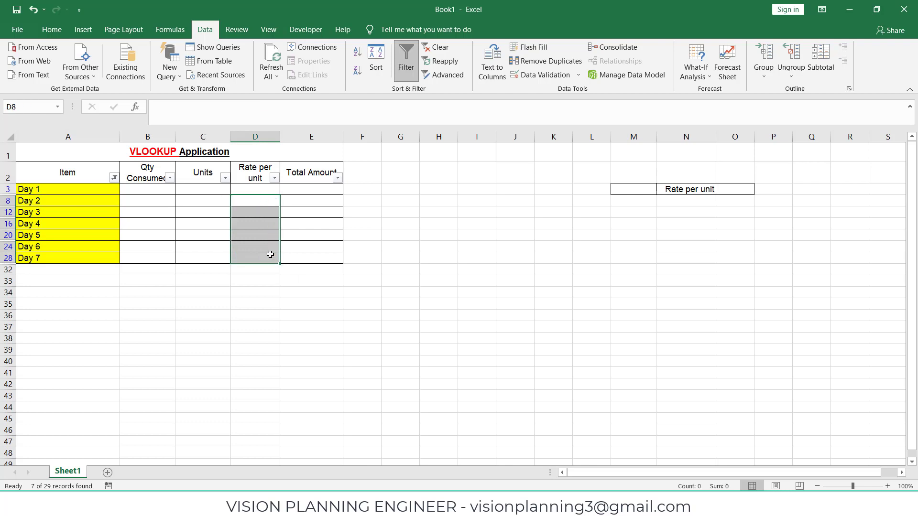
left_click(272, 302)
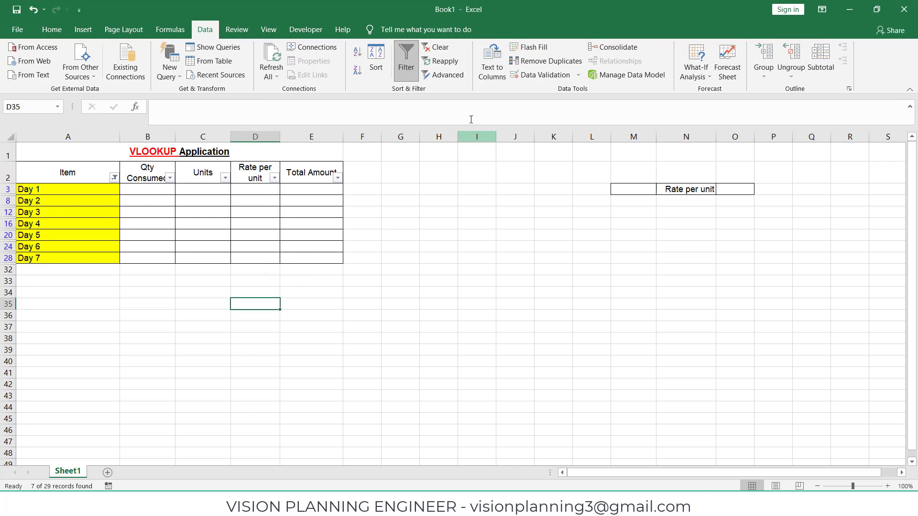
left_click(434, 47)
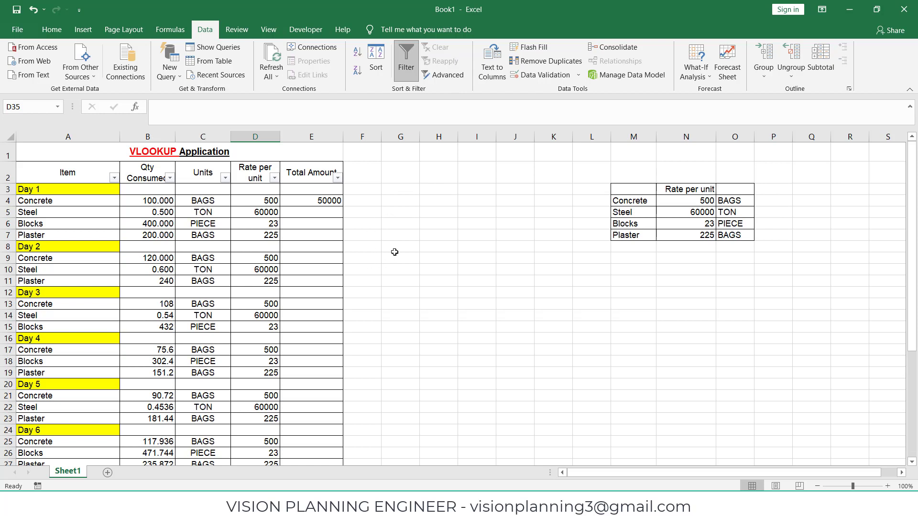
Step: Fill the Total Amount formula =B4*D4 from E4 down through row 31 of the table
left_click(400, 235)
left_click(276, 203)
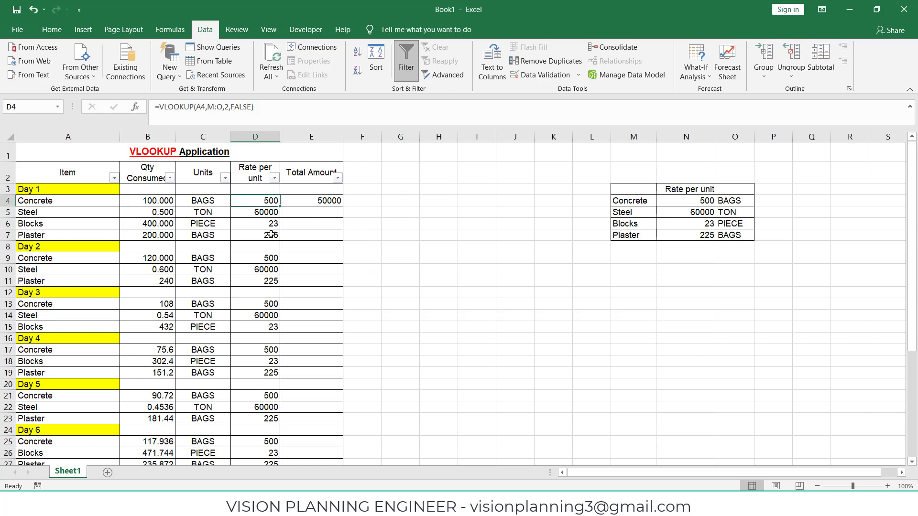
left_click(315, 258)
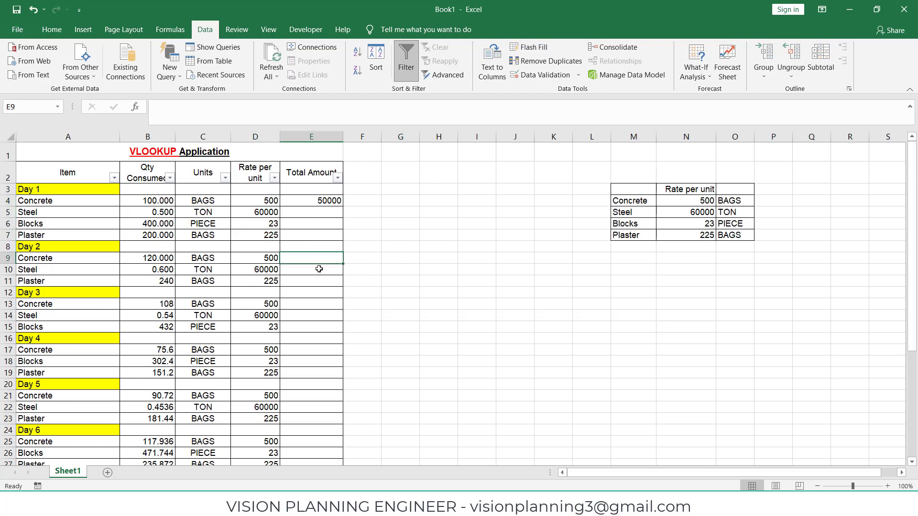
left_click(314, 200)
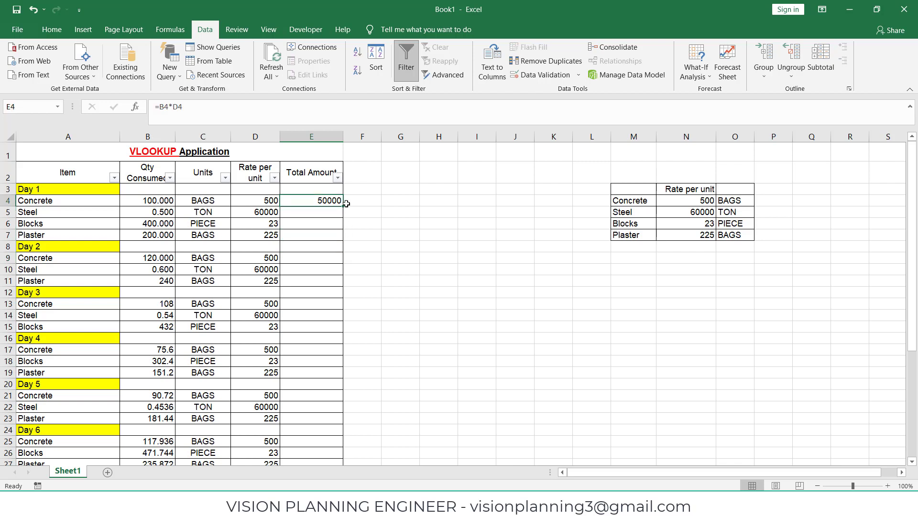
left_click_drag(343, 205, 341, 405)
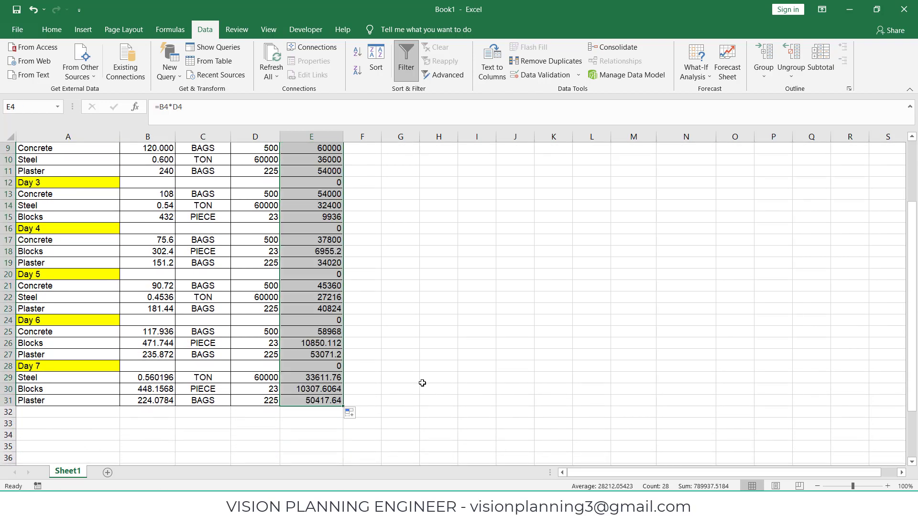
Step: Filter the Item column by the yellow cell color to show only the day heading rows again
scroll(396, 265, "up", 3)
left_click(392, 261)
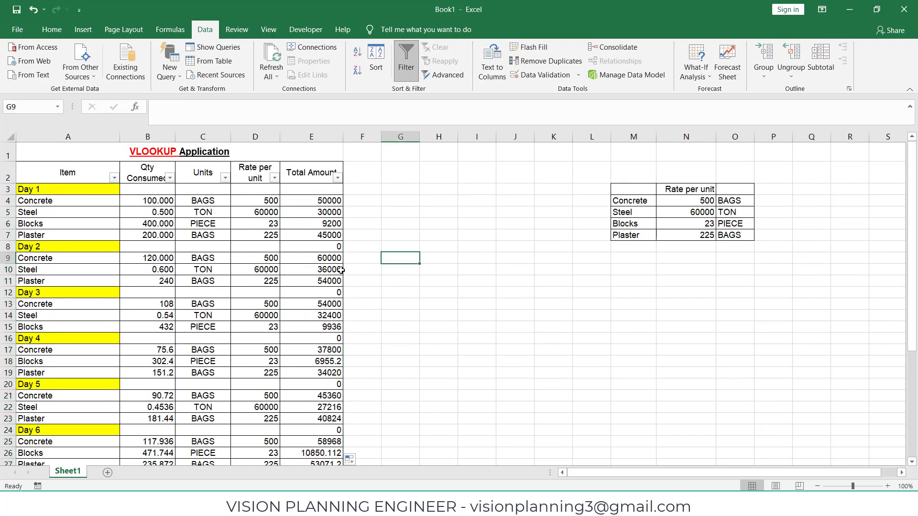
left_click(114, 178)
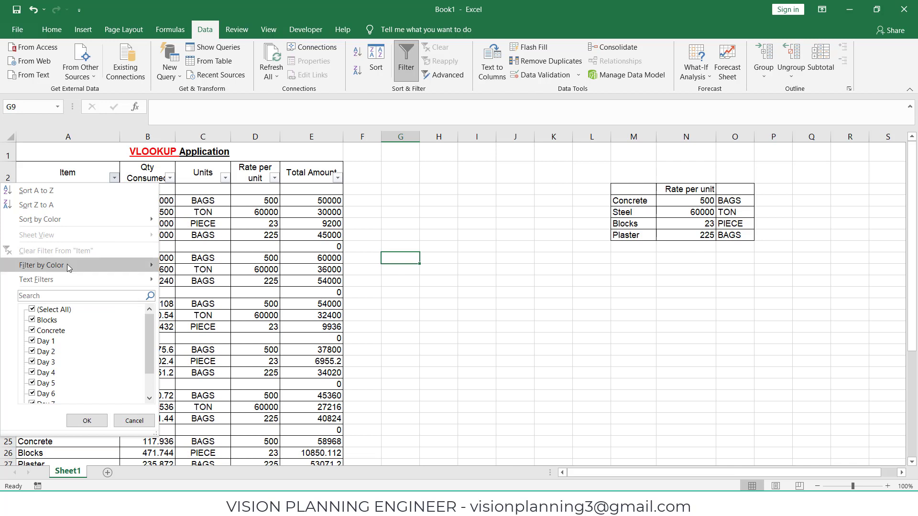
mouse_move(67, 264)
left_click(201, 281)
Step: Delete the Total Amount formulas in the filtered day rows, then clear the filter
left_click(337, 200)
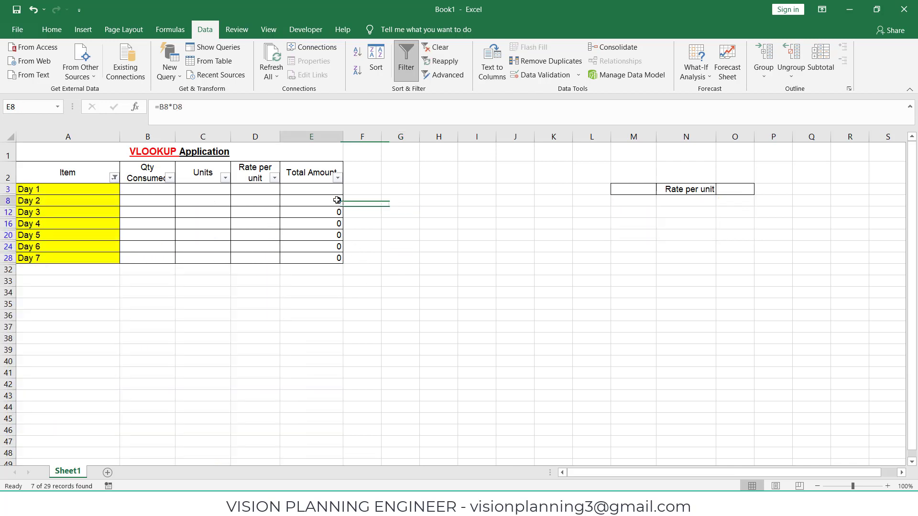
left_click_drag(337, 200, 337, 254)
key("Delete")
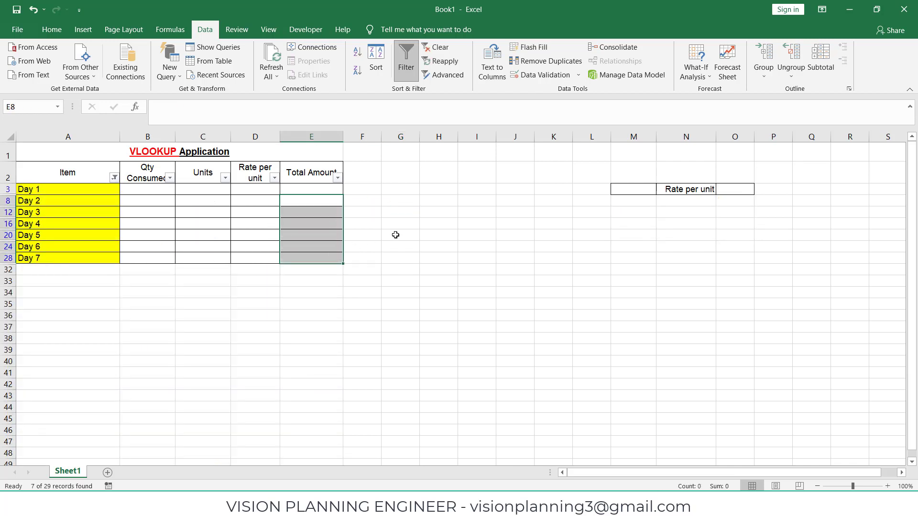
left_click(433, 225)
left_click(436, 47)
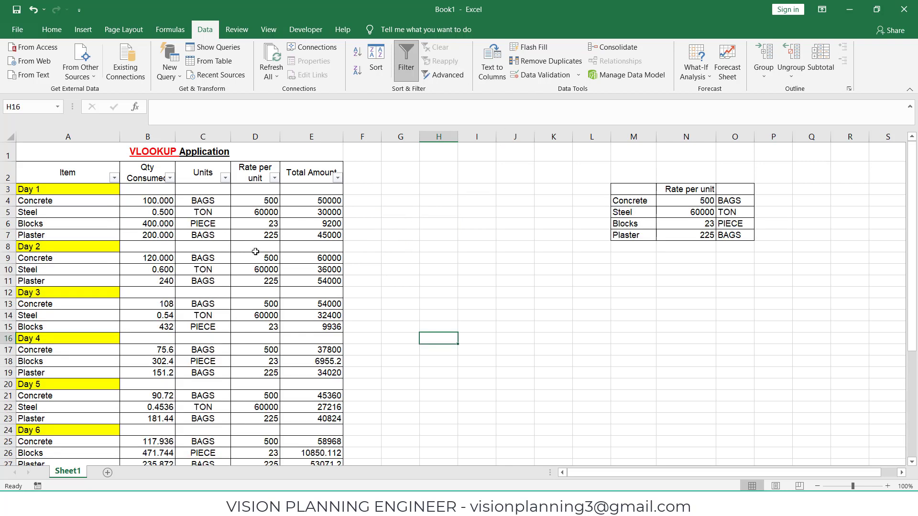
Step: Enter =SUM(E4:E31) in cell E33 to total the Total Amount column
scroll(321, 316, "down", 3)
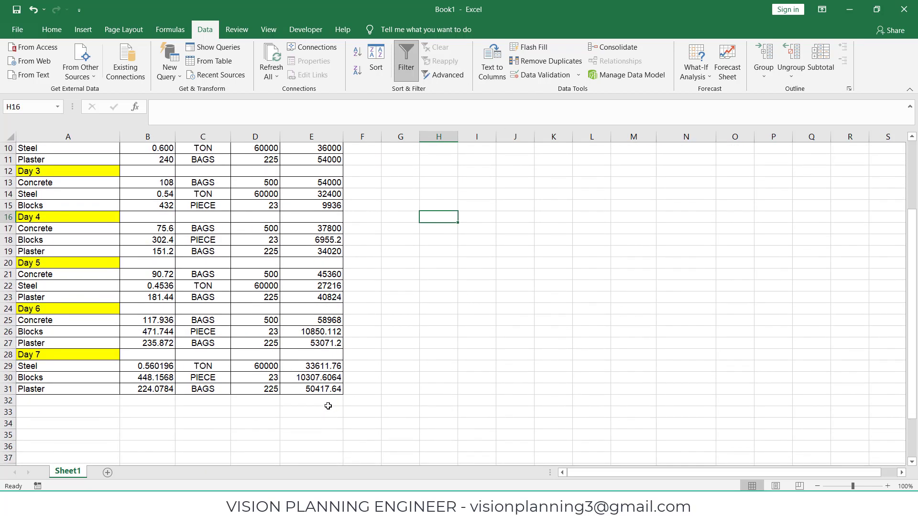
left_click(320, 409)
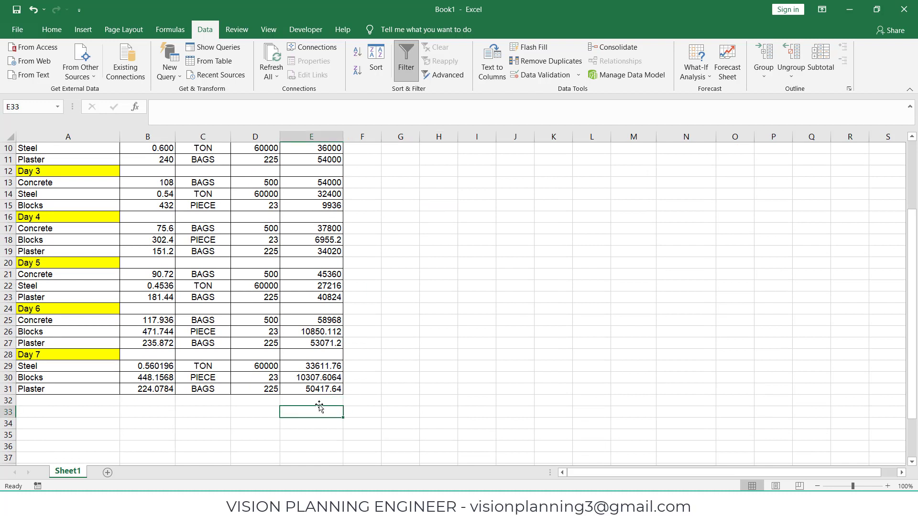
type("=")
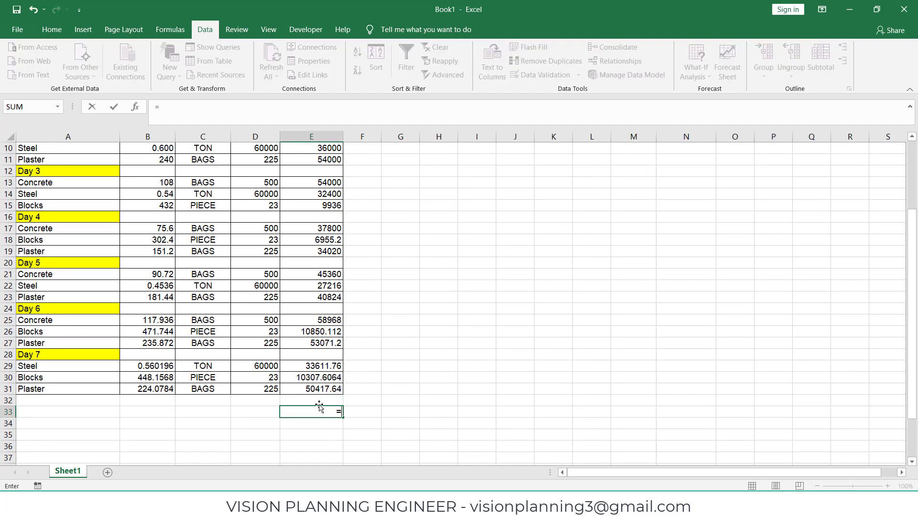
type("sum")
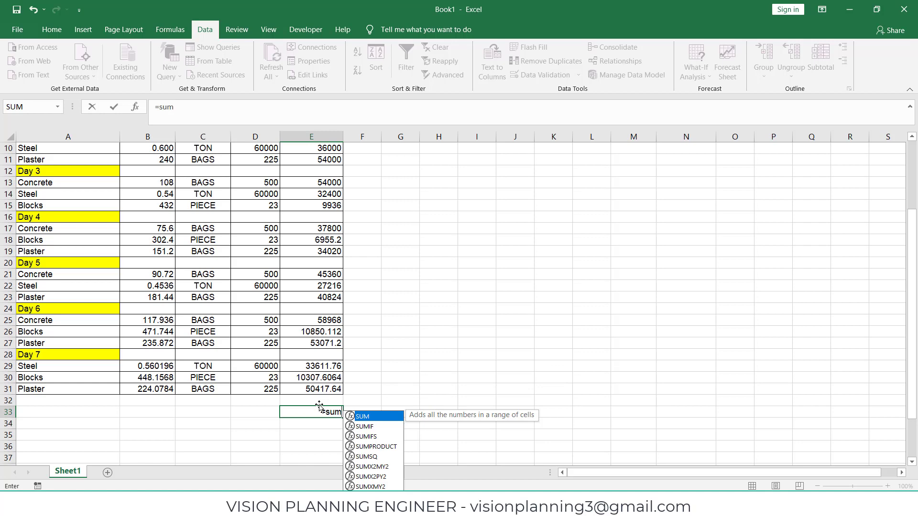
type("(")
scroll(389, 287, "up", 3)
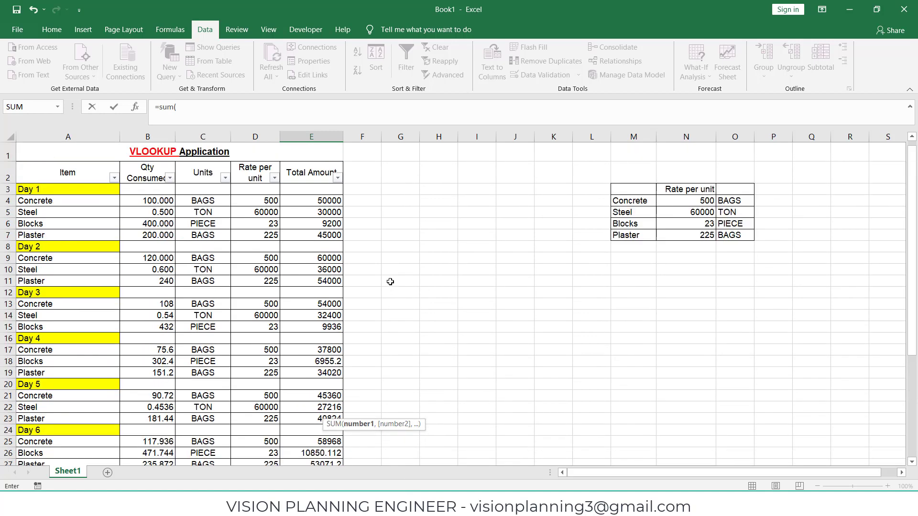
left_click_drag(339, 203, 334, 435)
type(")")
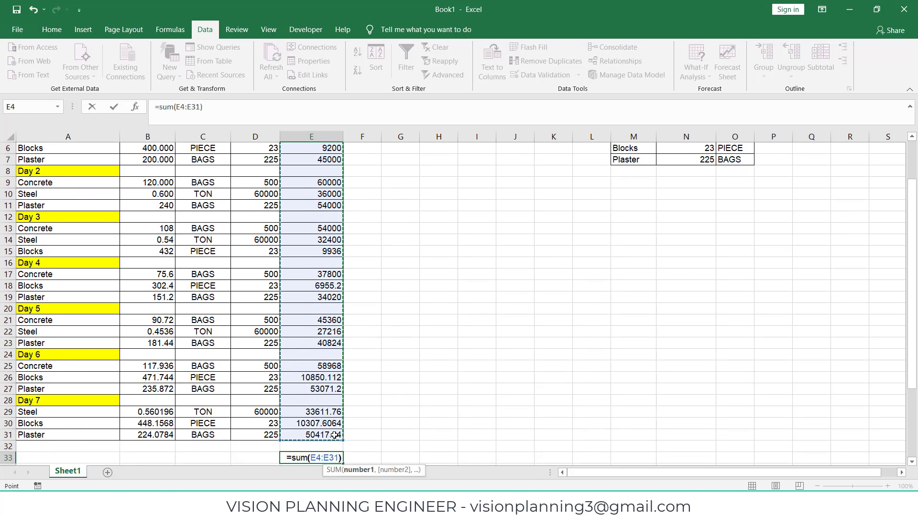
key("Return")
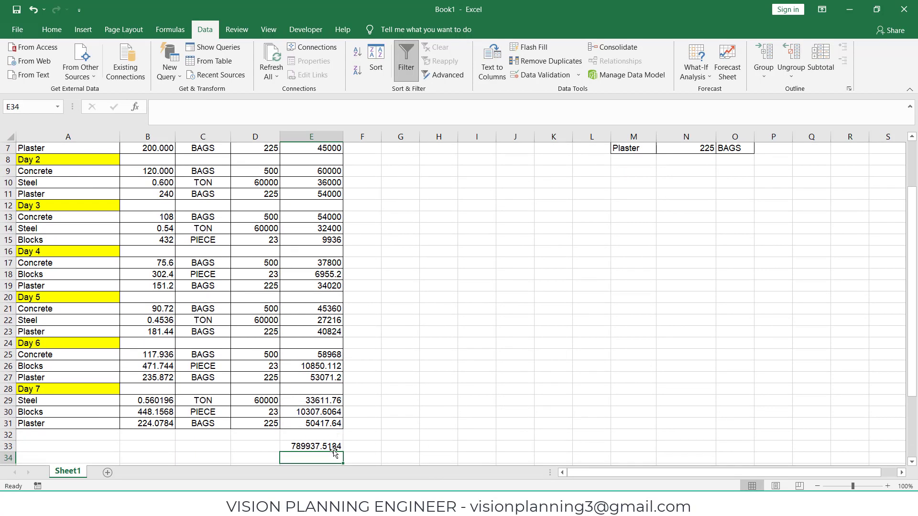
left_click(306, 446)
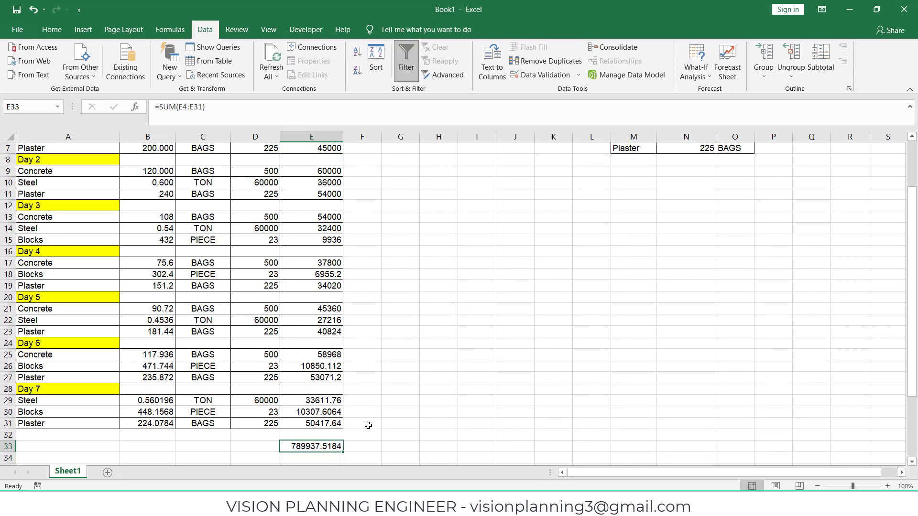
scroll(291, 350, "up", 2)
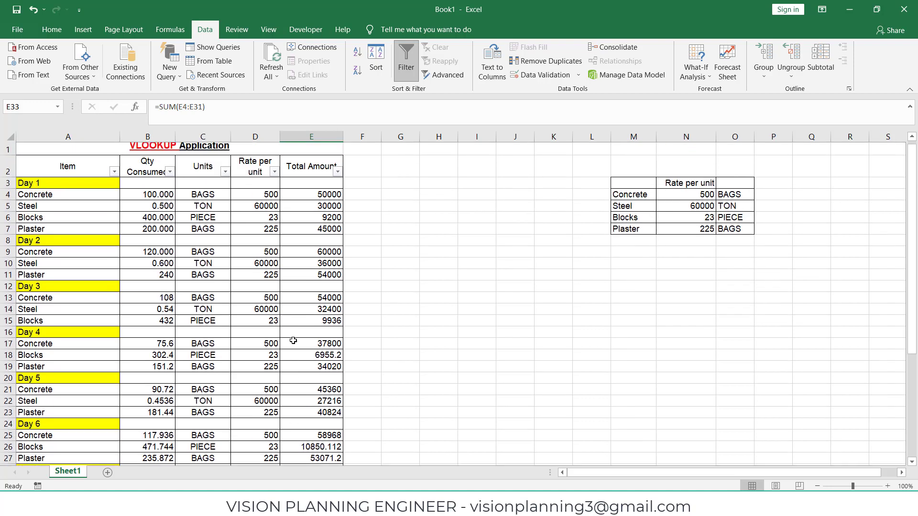
scroll(302, 268, "down", 3)
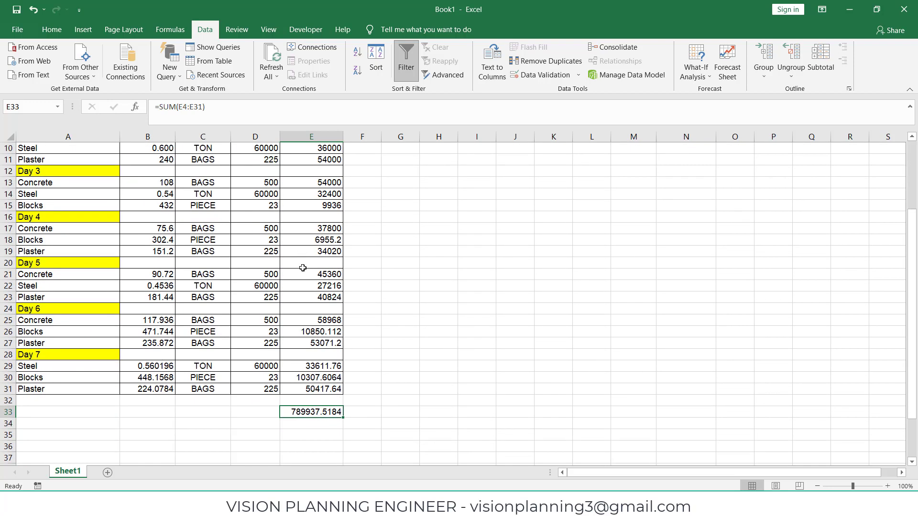
scroll(307, 201, "up", 3)
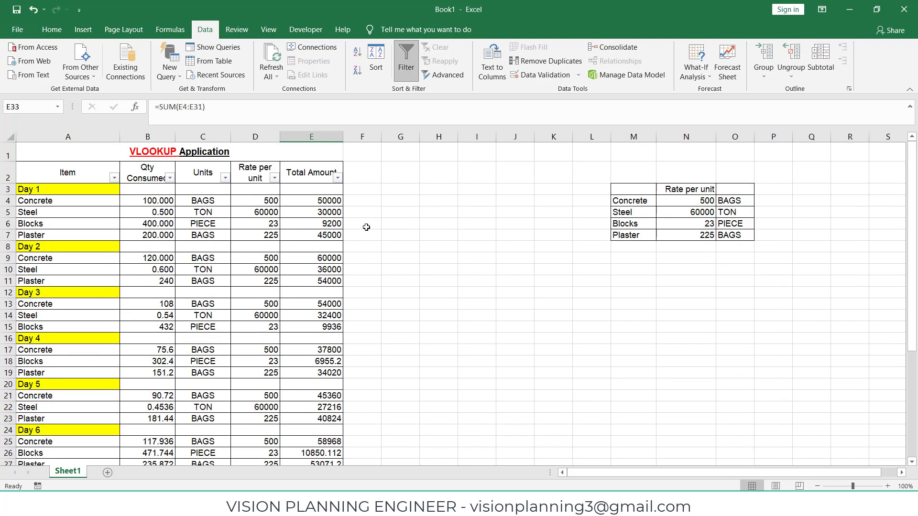